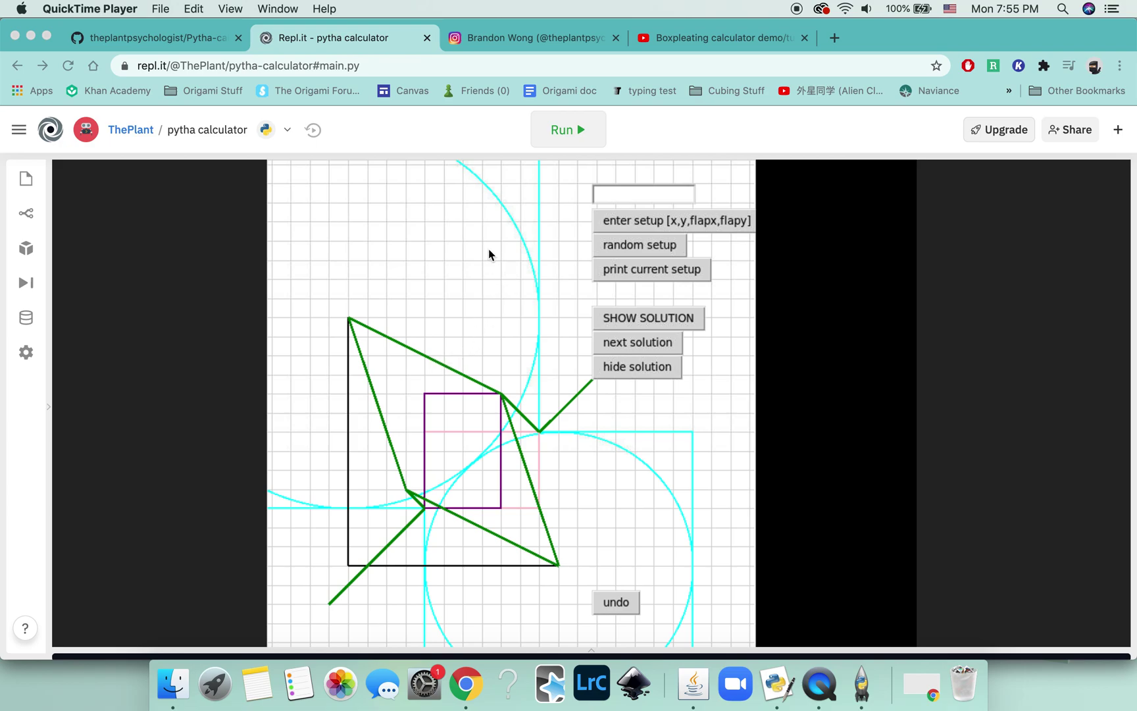
Step: Switch from Repl.it to the full-screen OrihimeMod window showing the two circles-in-squares
{"action": "key", "text": "ctrl+Left"}
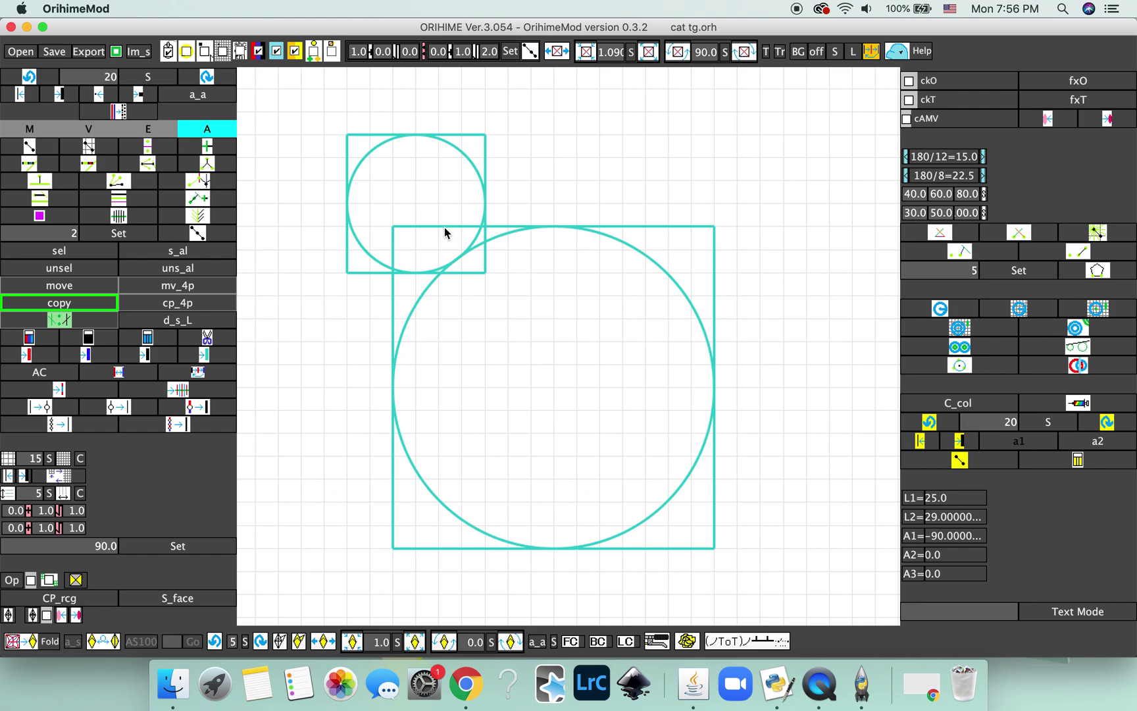
Step: In OrihimeMod, draw an L-shaped edge line from the small circle's centre, then return to Repl.it
{"action": "key", "text": "ctrl+Right"}
{"action": "key", "text": "ctrl+Left"}
{"action": "left_click", "coordinate": [124, 130]}
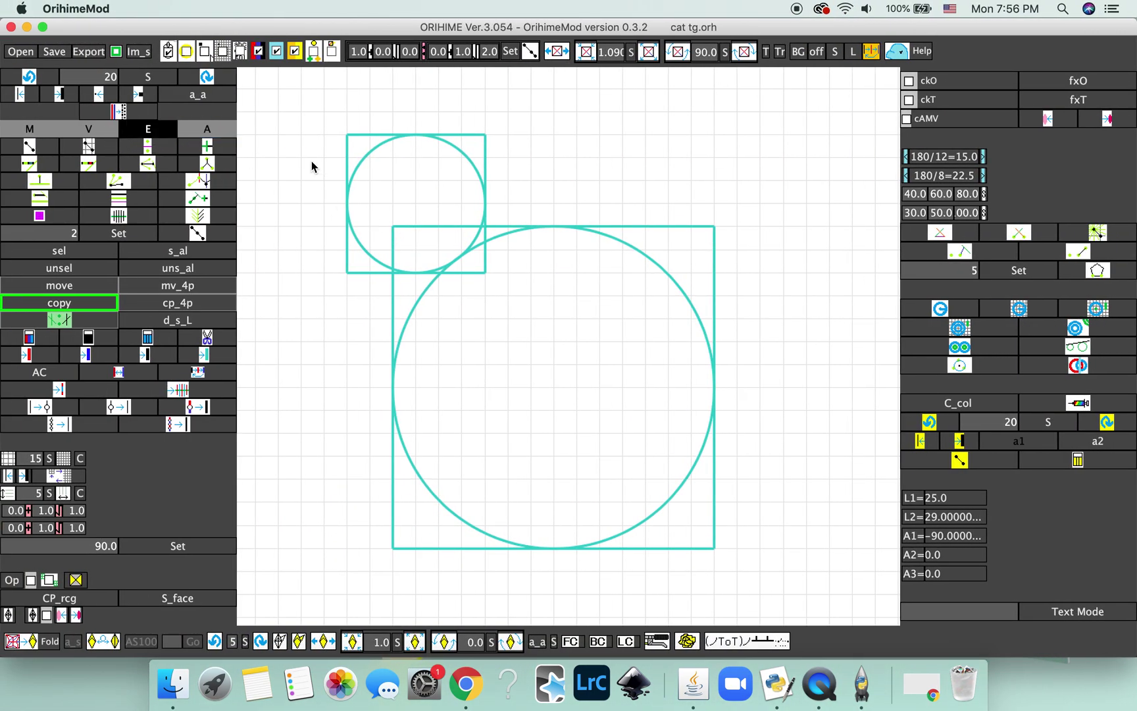
{"action": "left_click_drag", "start_coordinate": [415, 203], "coordinate": [559, 382]}
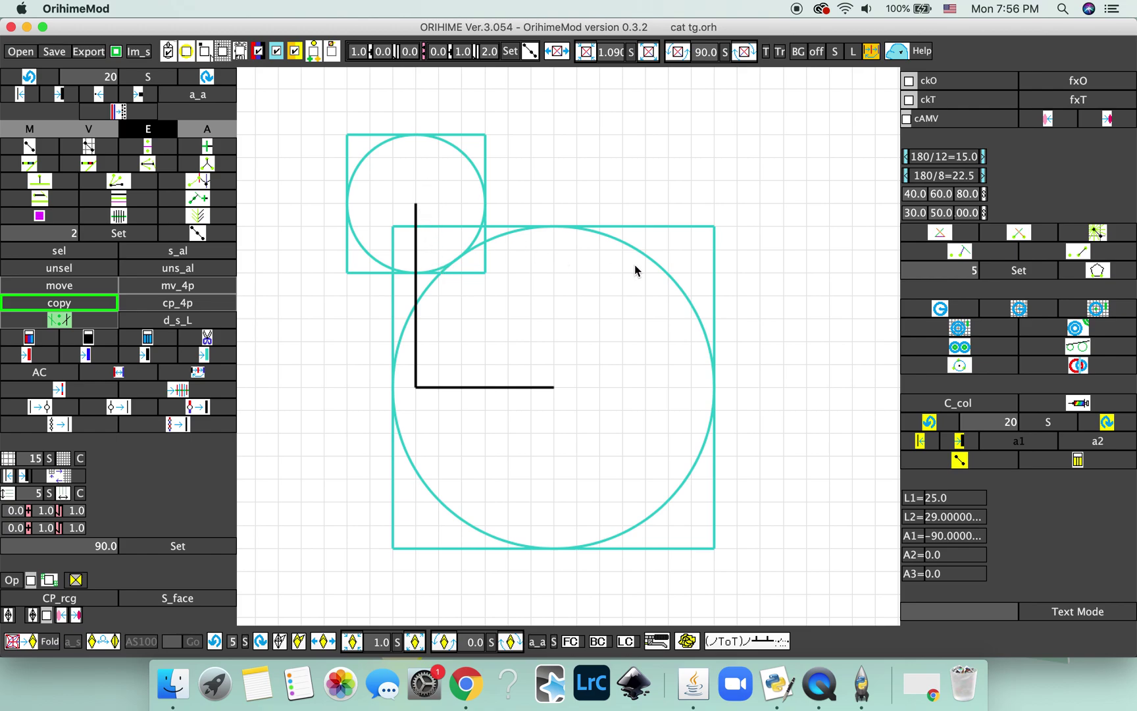
{"action": "key", "text": "ctrl+Right"}
{"action": "left_click", "coordinate": [660, 197]}
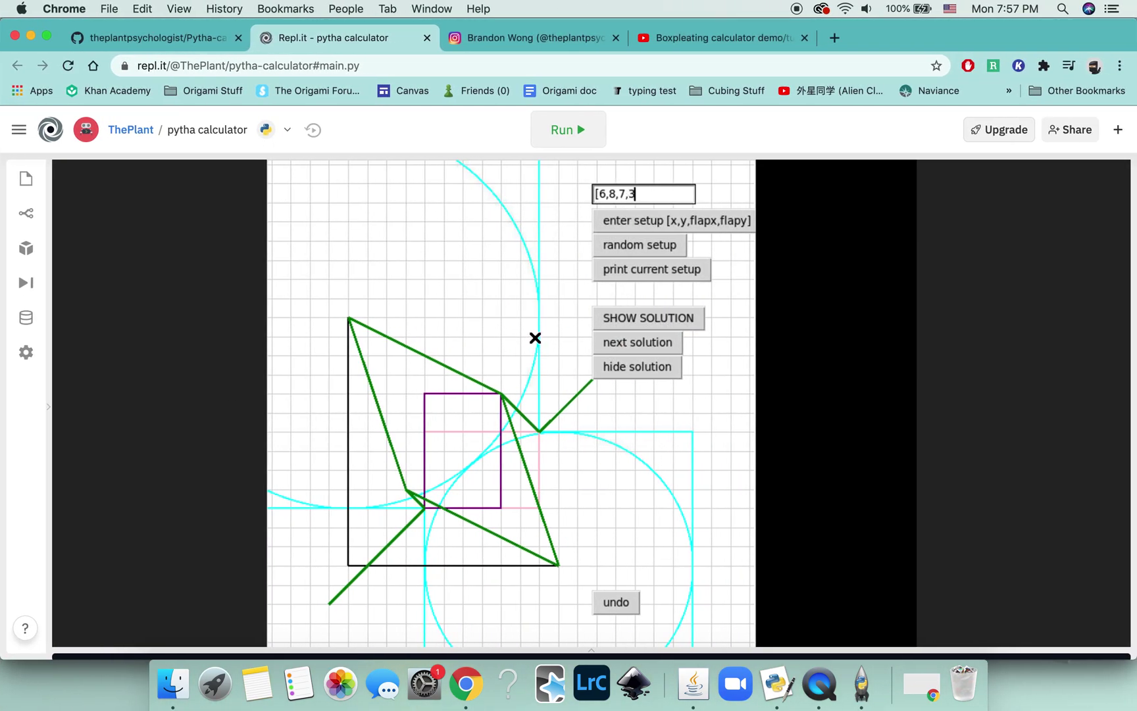
Step: Load the [6,8,7,3] setup, compare it with OrihimeMod, and display its green solution
{"action": "left_click", "coordinate": [642, 221]}
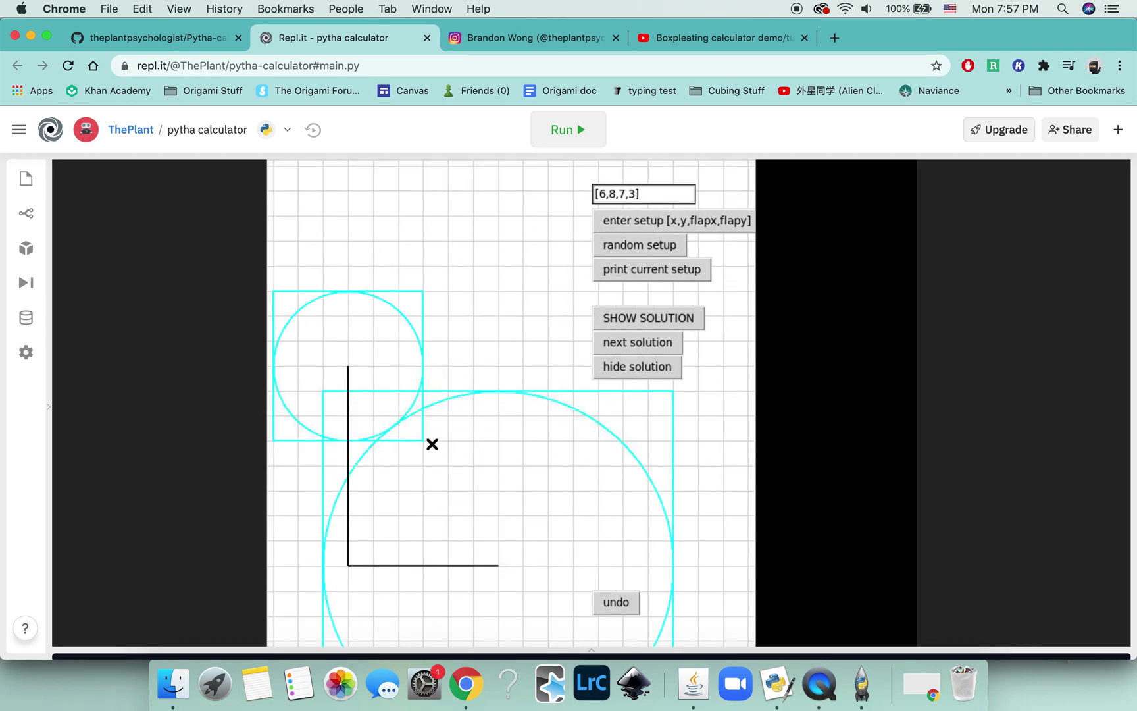
{"action": "key", "text": "super+Tab"}
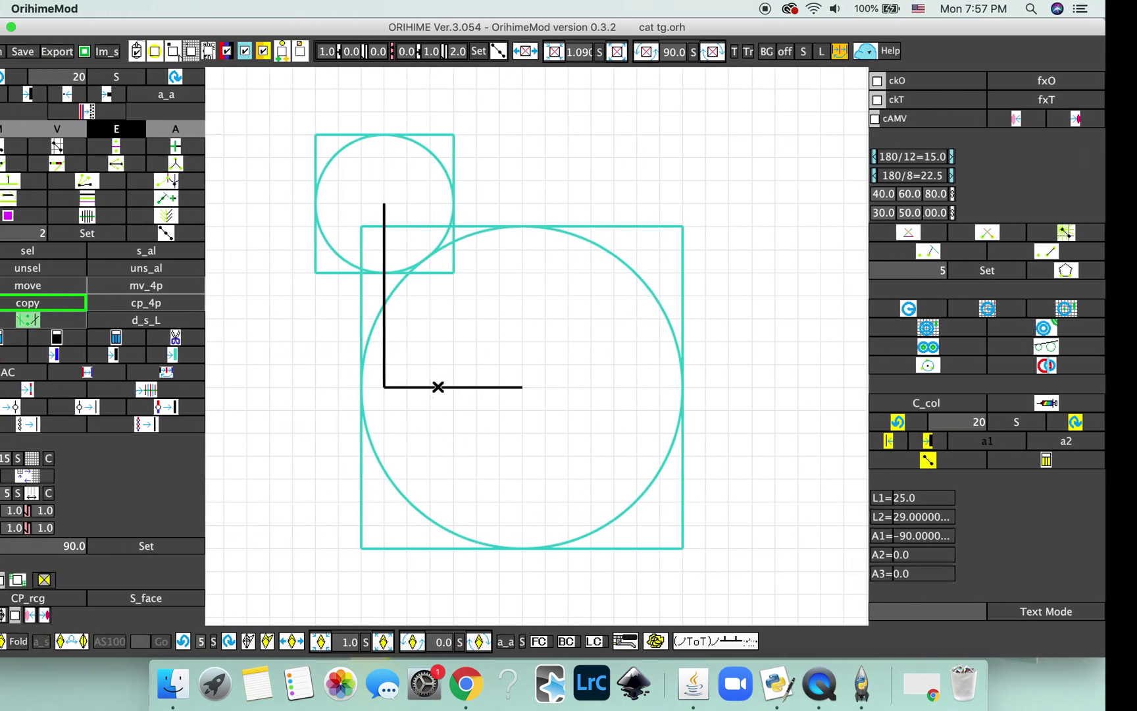
{"action": "key", "text": "super+Tab"}
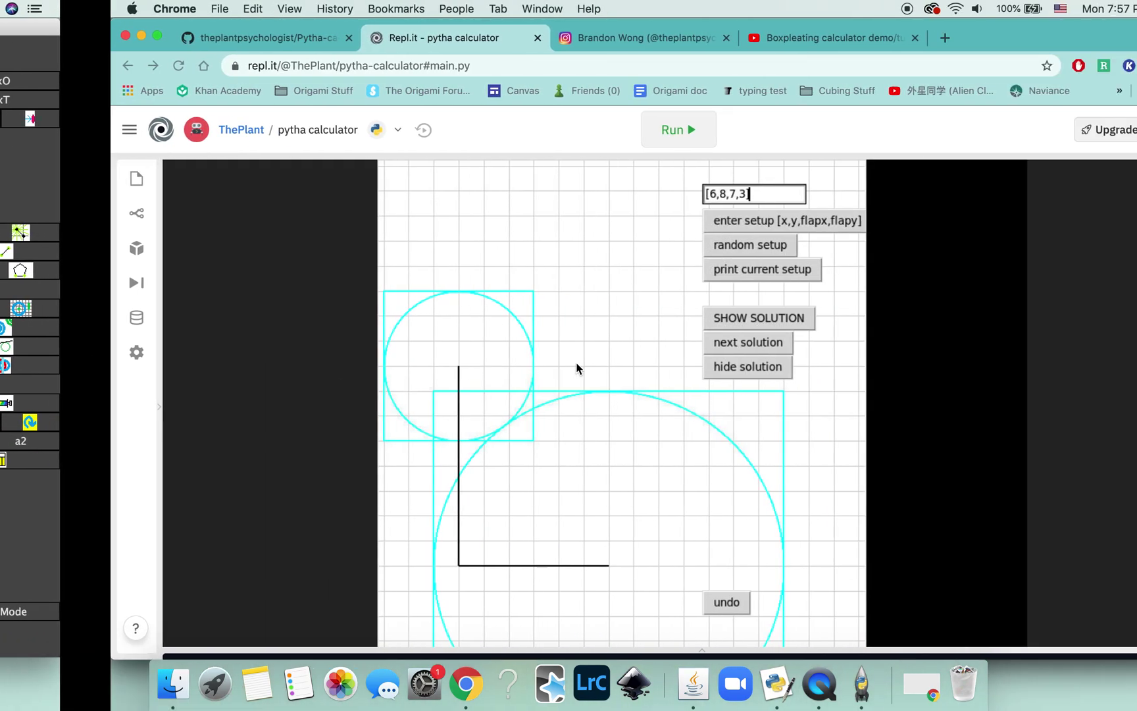
{"action": "left_click", "coordinate": [635, 318]}
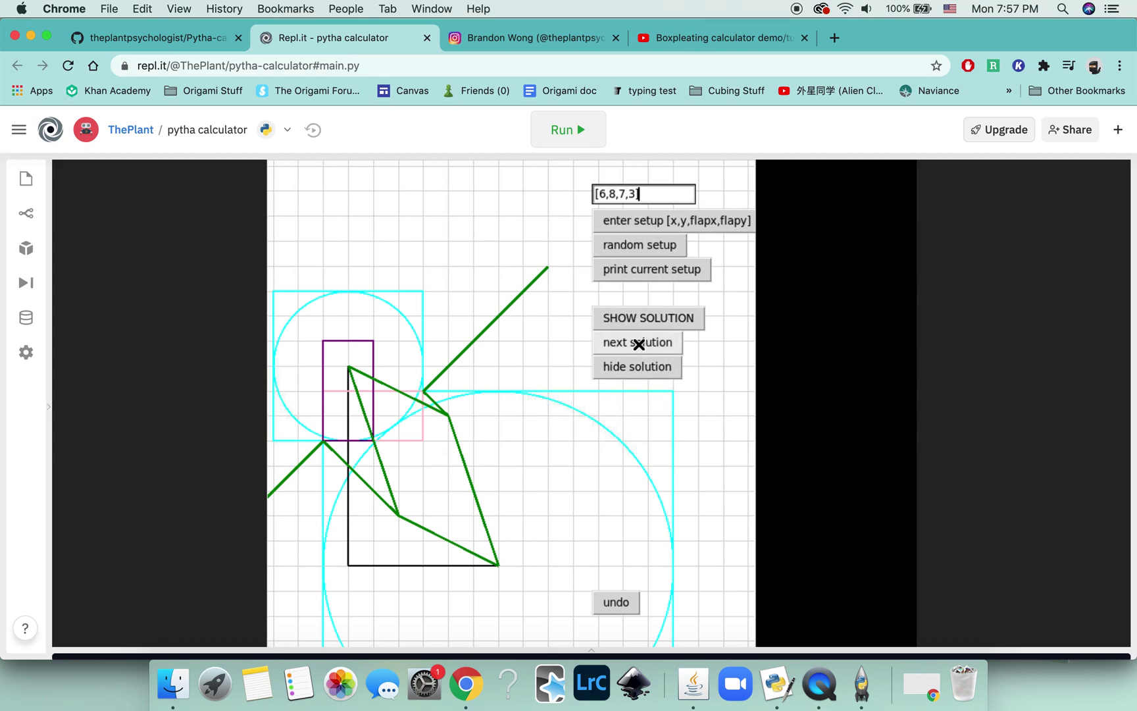
Step: Cycle through two more solutions for [6,8,7,3], then hide the solution lines
{"action": "left_click", "coordinate": [638, 344]}
{"action": "left_click", "coordinate": [638, 342]}
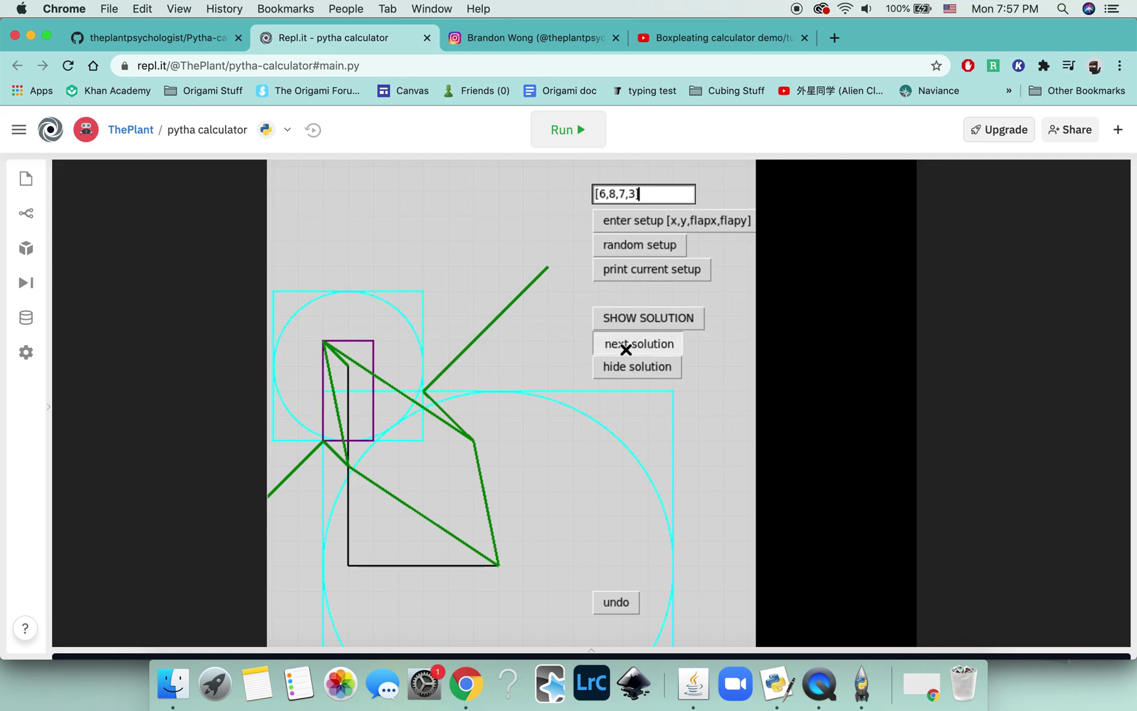
{"action": "left_click", "coordinate": [632, 367]}
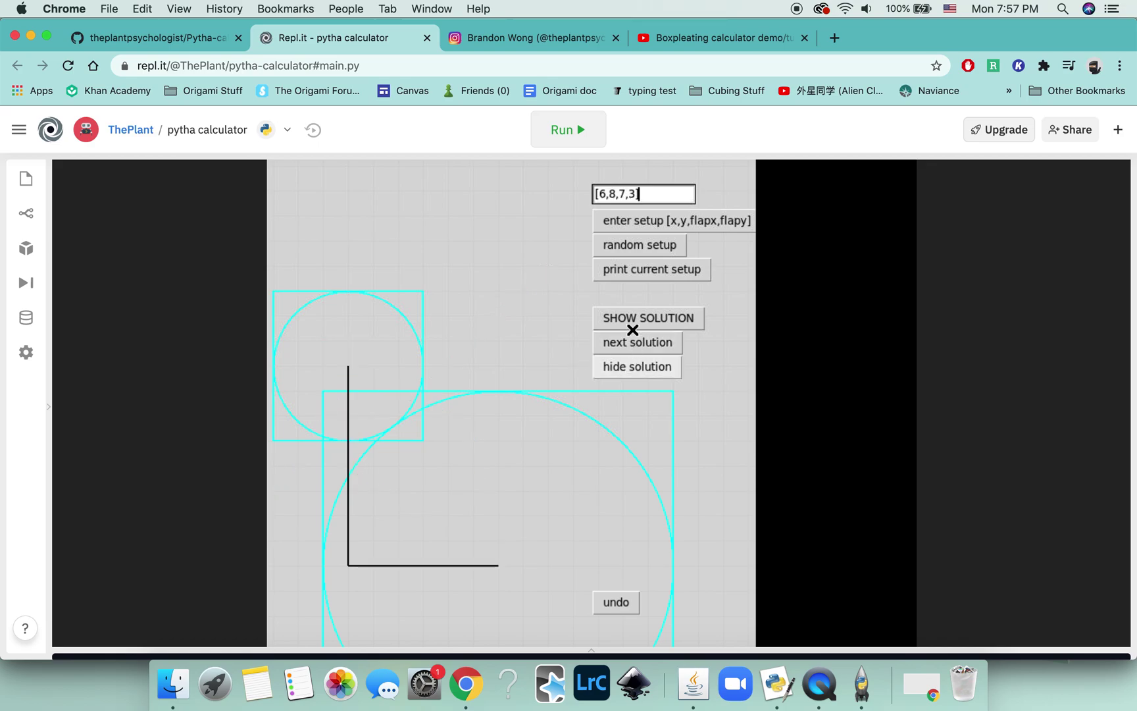
{"action": "left_click", "coordinate": [647, 222]}
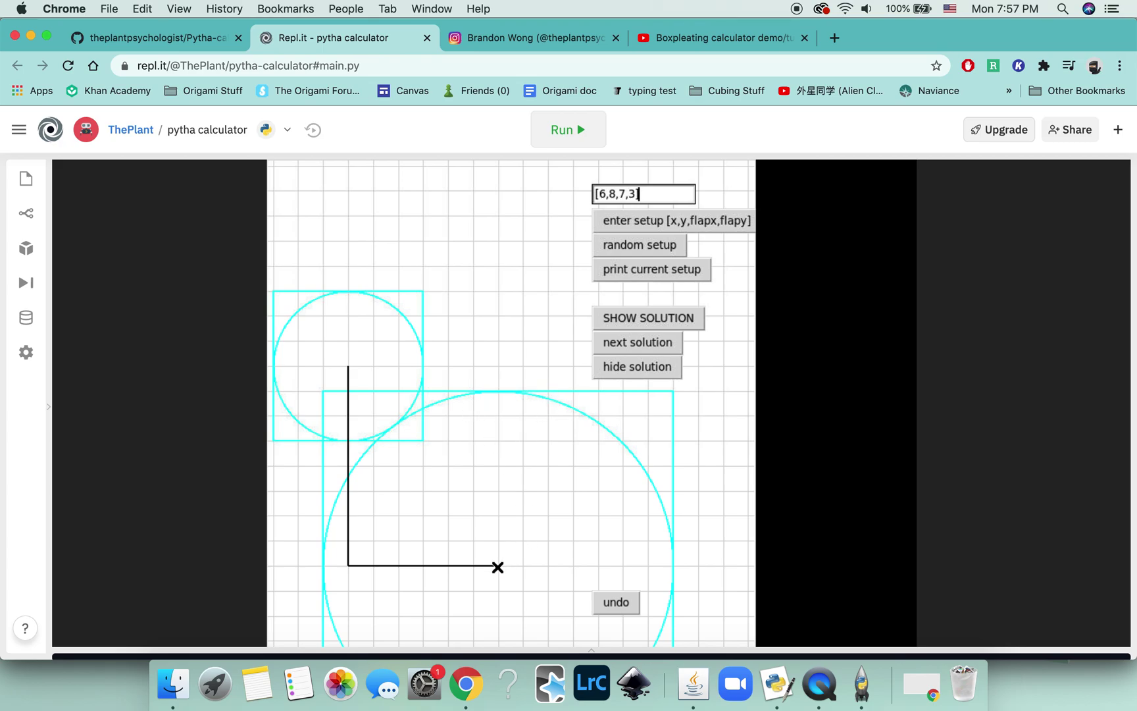
Step: Draw red creases from the horizontal line's end up to the vertical line's top and back
{"action": "left_click", "coordinate": [498, 565]}
{"action": "left_click", "coordinate": [474, 490]}
{"action": "left_click_drag", "start_coordinate": [451, 413], "coordinate": [449, 417]}
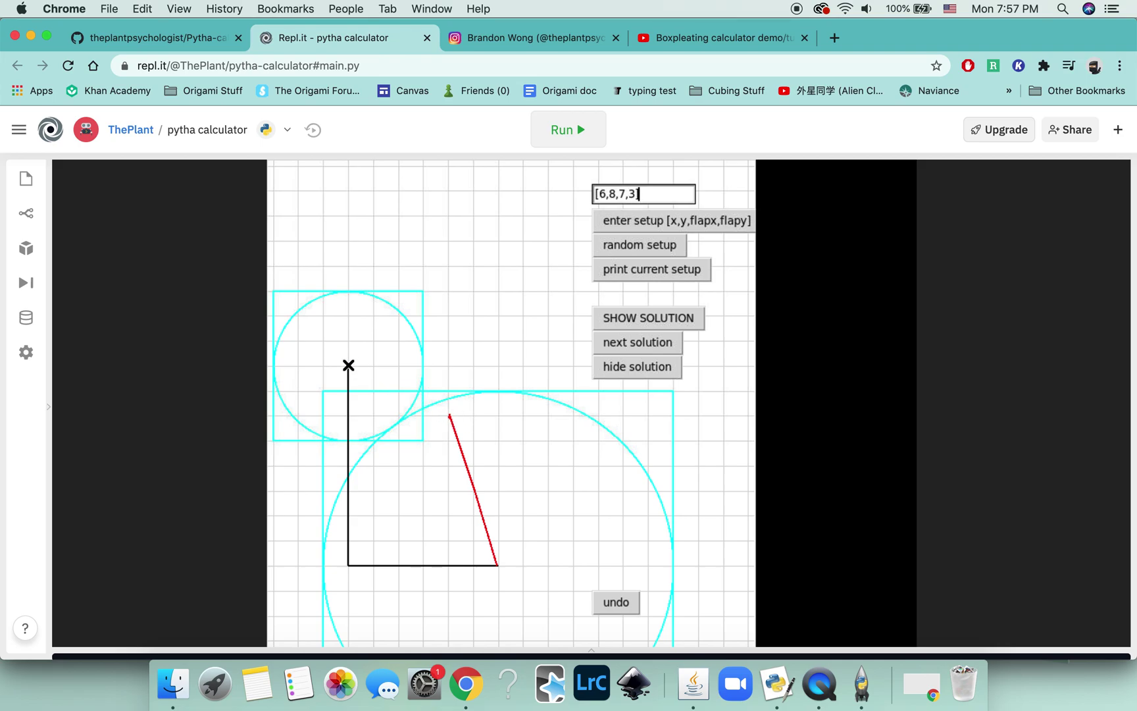
{"action": "left_click", "coordinate": [348, 365]}
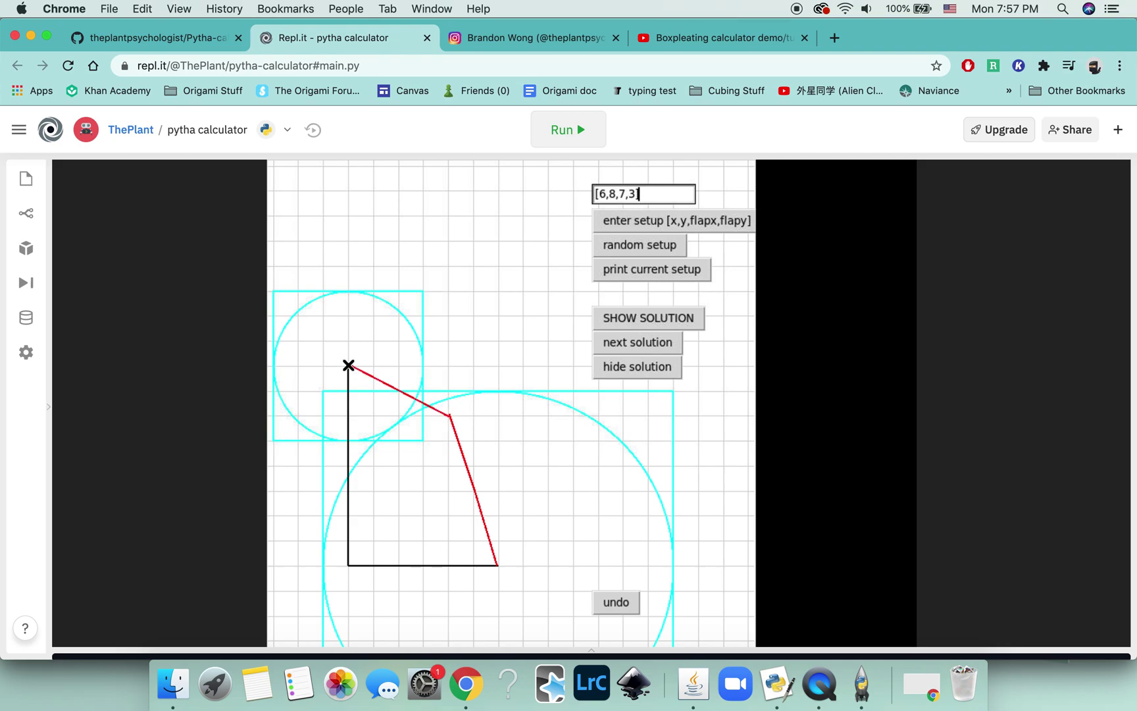
{"action": "left_click", "coordinate": [399, 515]}
{"action": "left_click", "coordinate": [498, 565]}
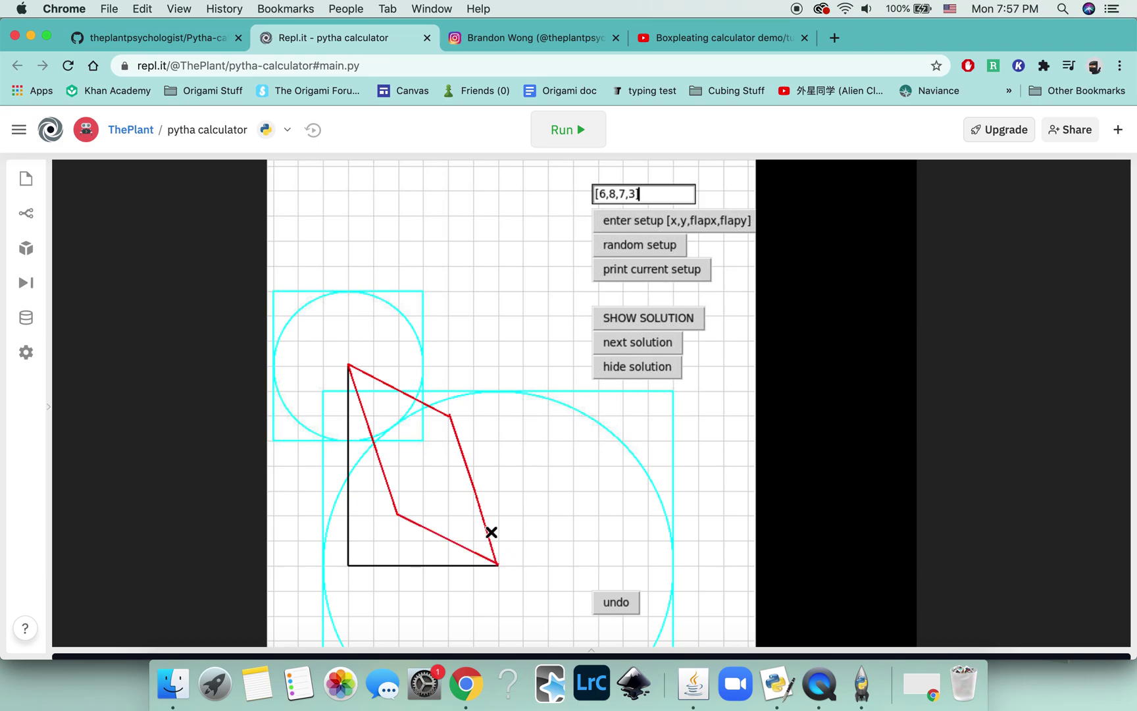
Step: Add red creases from the upper and lower vertices, then overlay the solution to compare
{"action": "left_click", "coordinate": [448, 416]}
{"action": "left_click", "coordinate": [477, 341]}
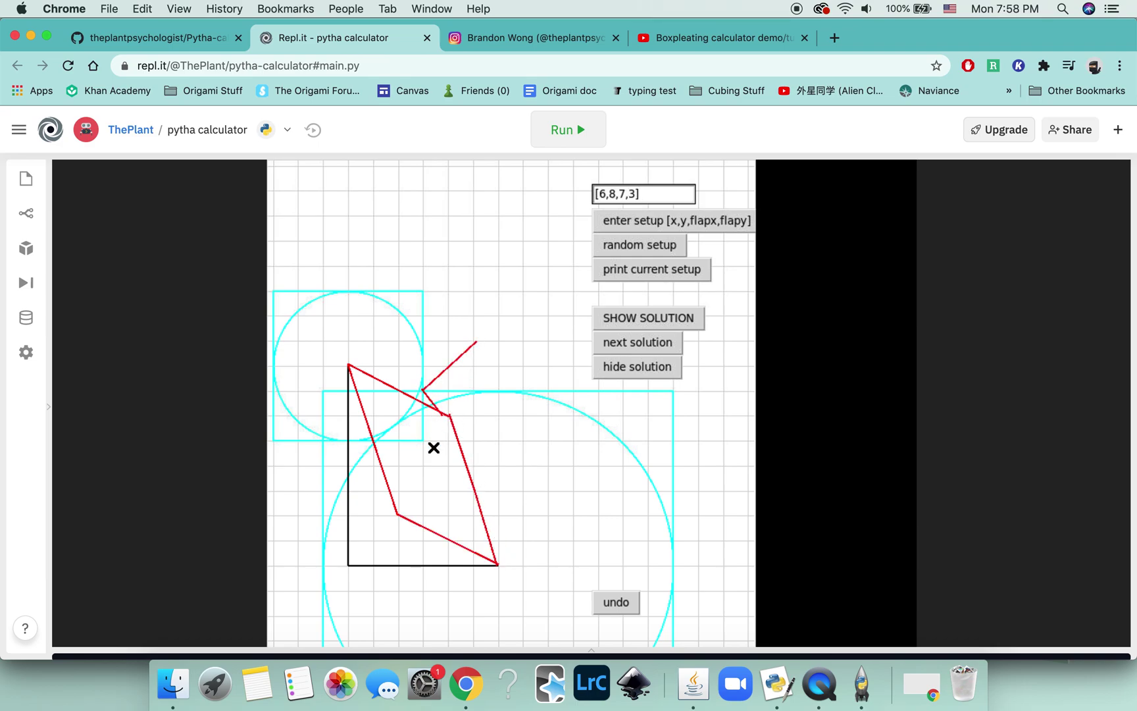
{"action": "left_click", "coordinate": [397, 517]}
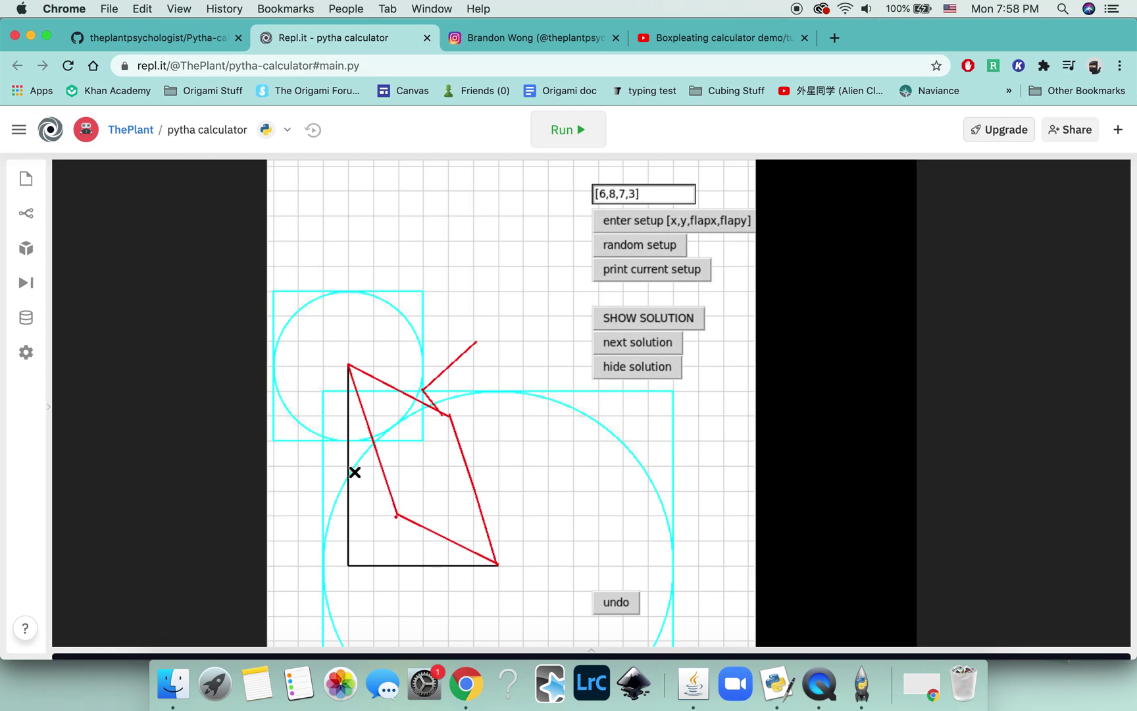
{"action": "left_click", "coordinate": [323, 442]}
{"action": "left_click", "coordinate": [272, 490]}
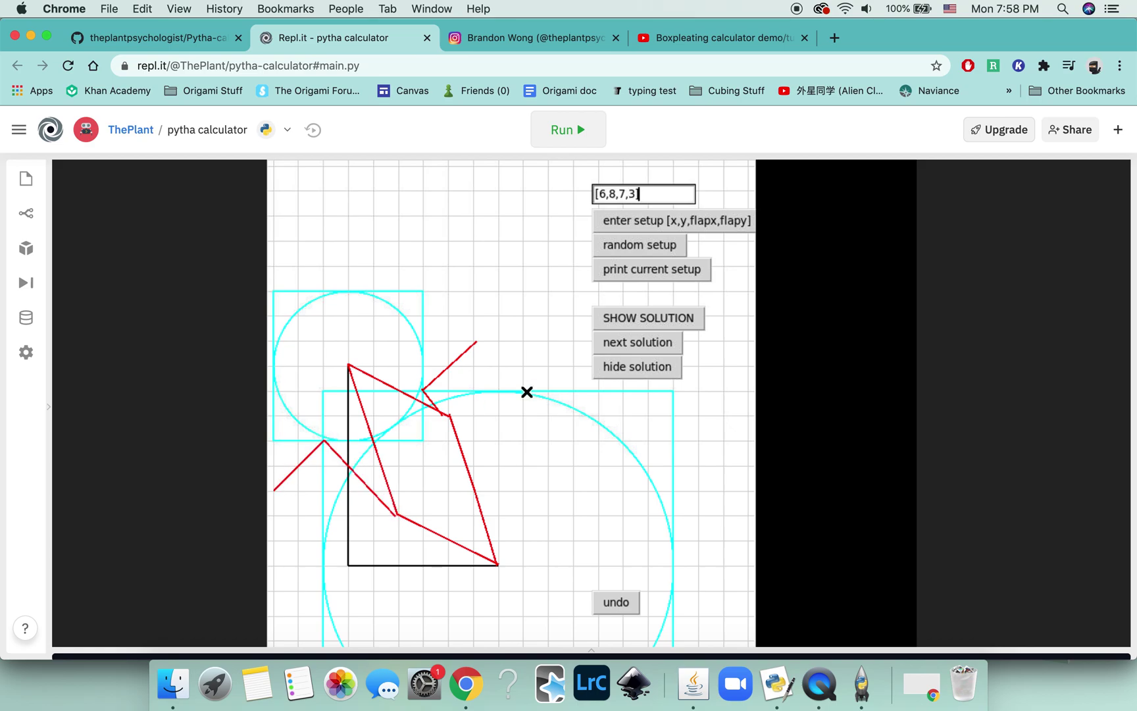
{"action": "left_click", "coordinate": [669, 319]}
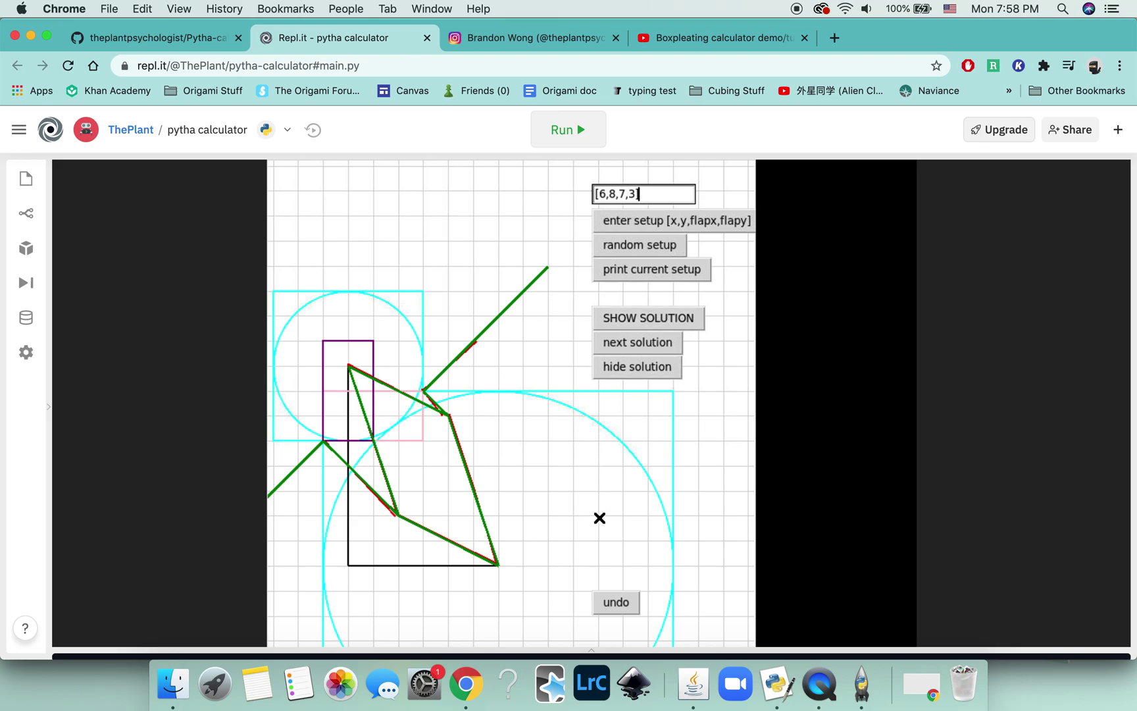
Step: Load a random setup, sketch three red creases from the horizontal line's end, and undo them
{"action": "left_click", "coordinate": [648, 246]}
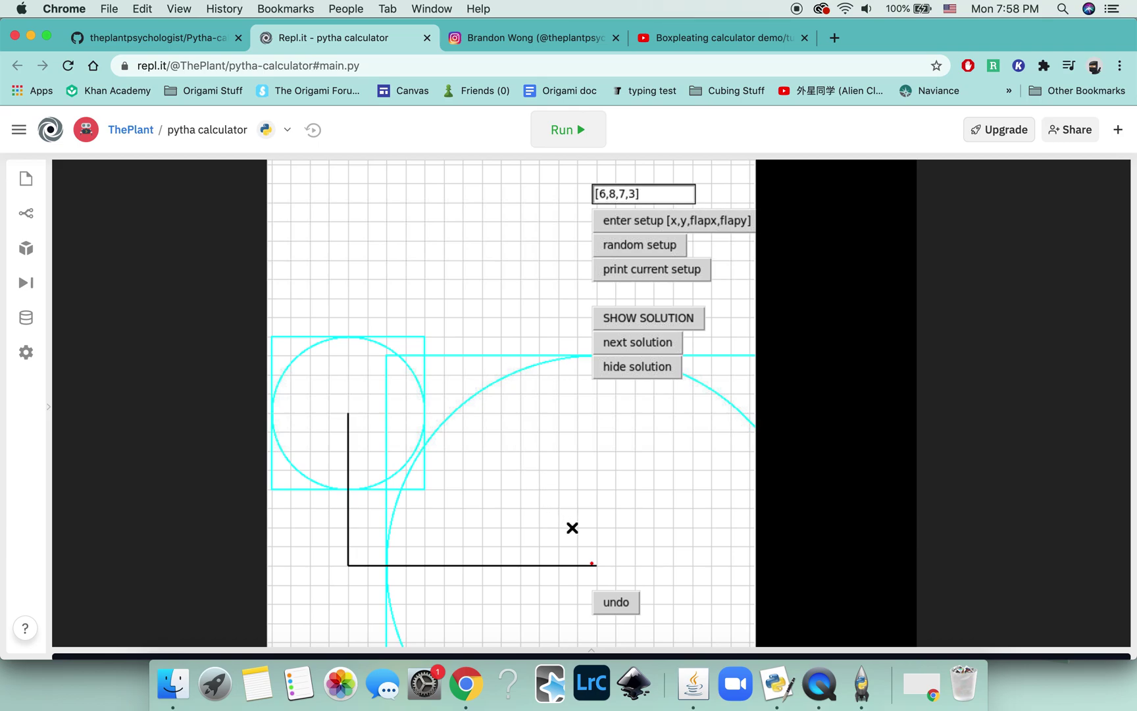
{"action": "left_click", "coordinate": [560, 489]}
{"action": "left_click", "coordinate": [502, 468]}
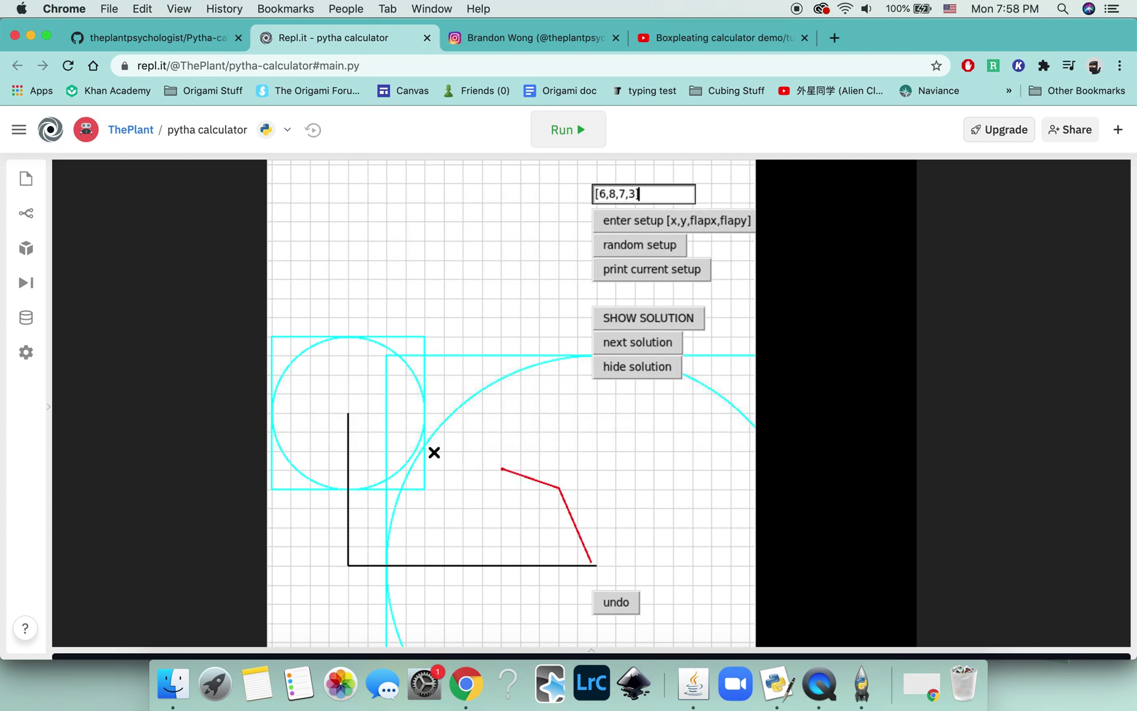
{"action": "left_click", "coordinate": [385, 430]}
{"action": "left_click", "coordinate": [624, 604]}
{"action": "left_click", "coordinate": [624, 604]}
{"action": "left_click", "coordinate": [624, 604]}
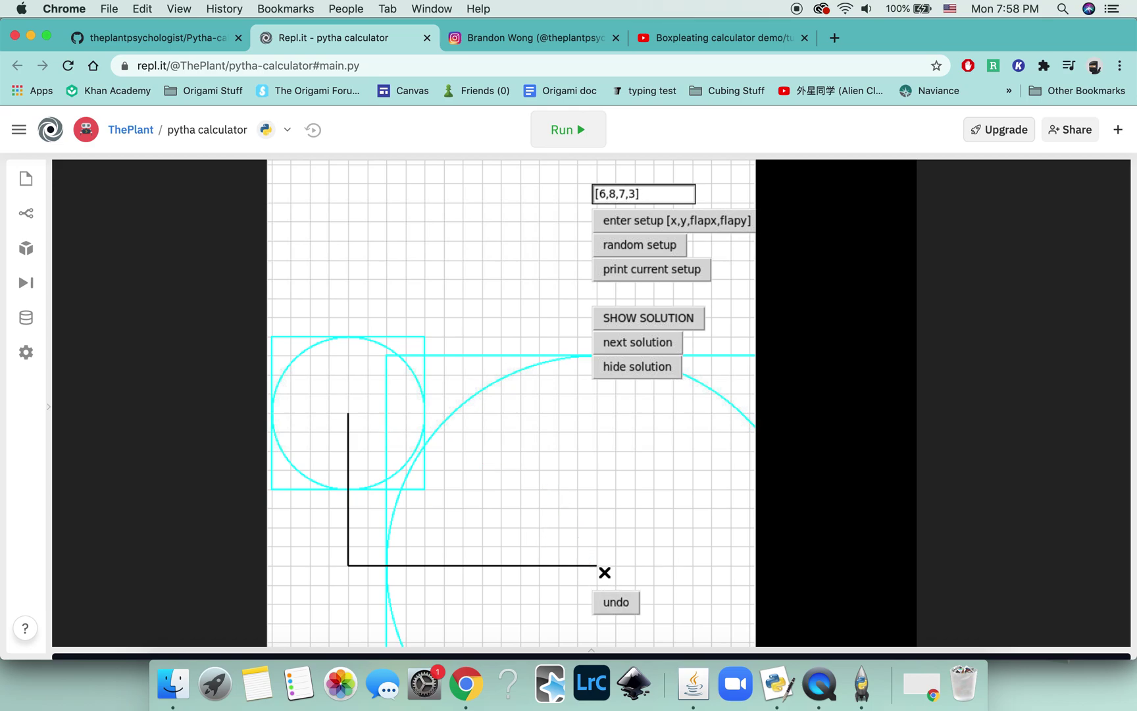
Step: Try more trial creases from the corner, undo them all, then show and cycle the solution
{"action": "left_click", "coordinate": [578, 506]}
{"action": "left_click", "coordinate": [607, 604]}
{"action": "left_click", "coordinate": [596, 564]}
{"action": "left_click", "coordinate": [616, 600]}
{"action": "left_click", "coordinate": [594, 561]}
{"action": "left_click", "coordinate": [538, 470]}
{"action": "left_click", "coordinate": [381, 434]}
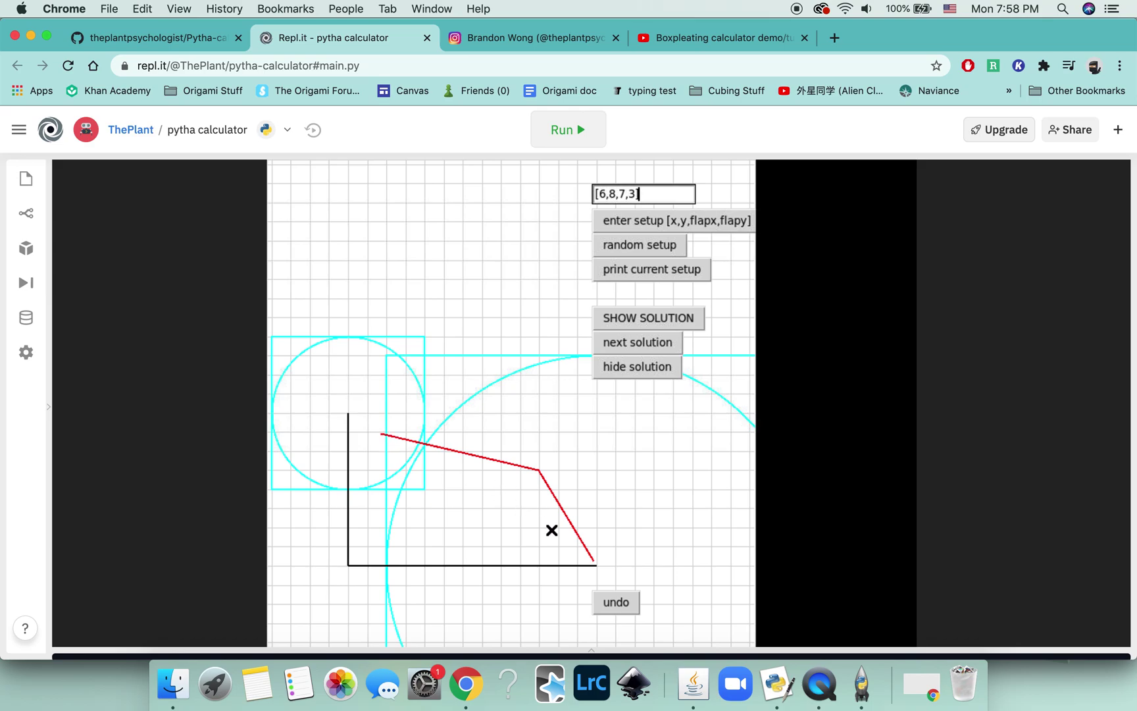
{"action": "left_click", "coordinate": [615, 603]}
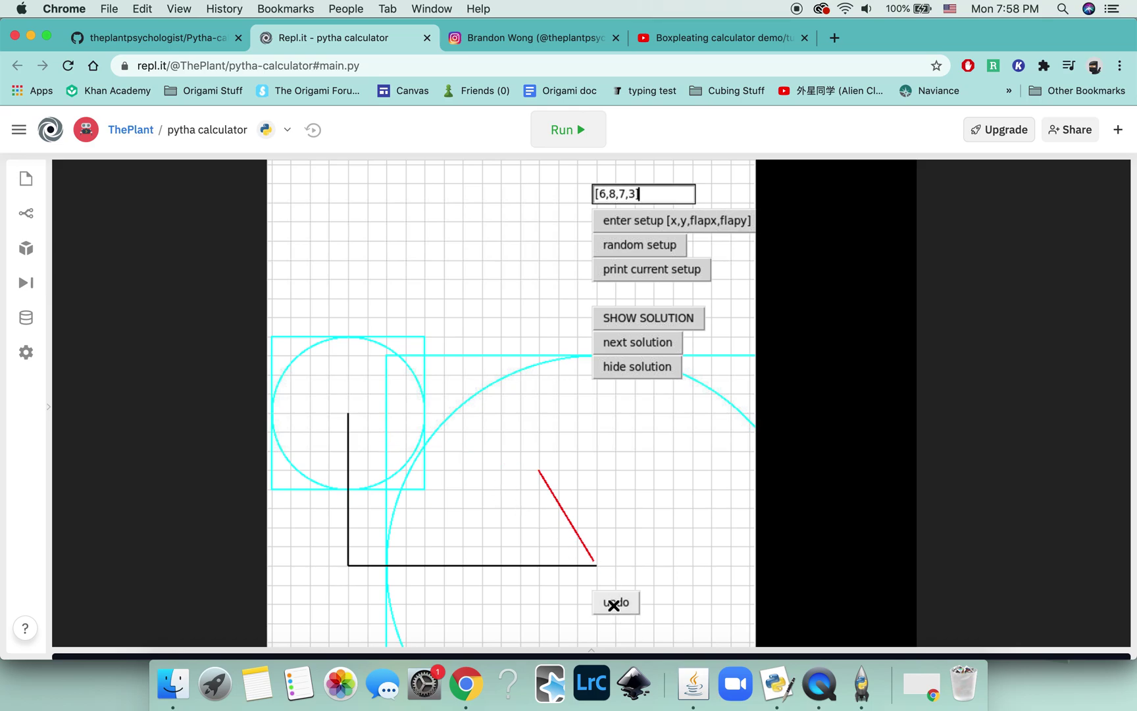
{"action": "left_click", "coordinate": [614, 603]}
{"action": "left_click", "coordinate": [641, 319]}
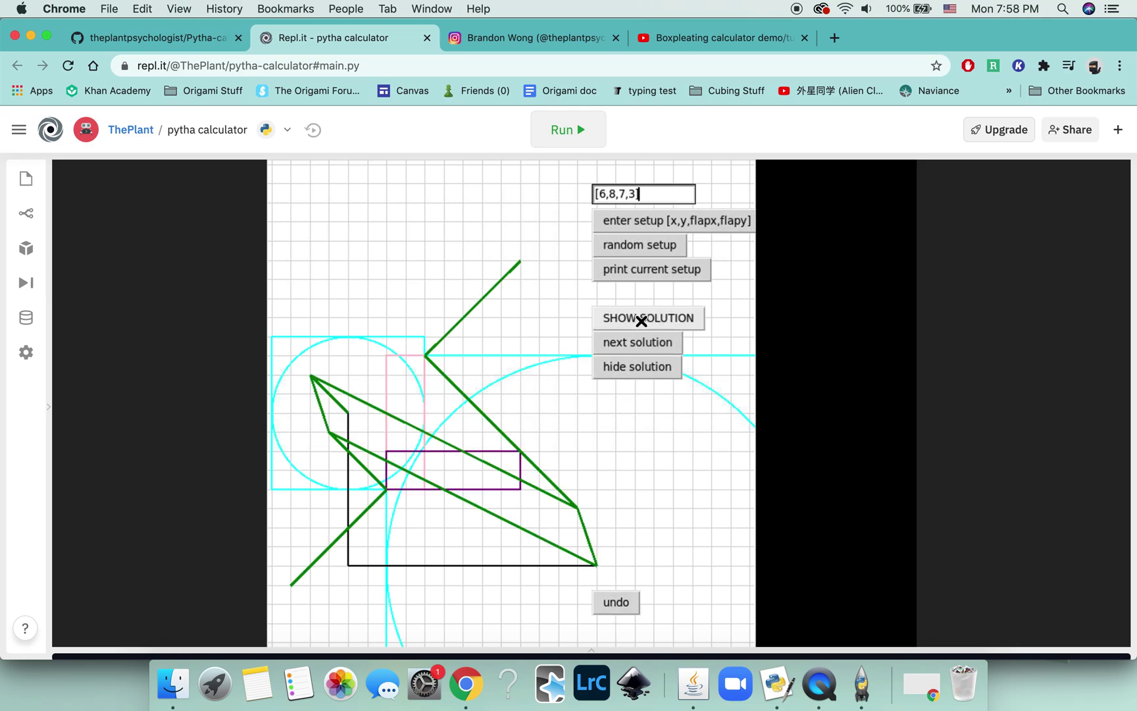
{"action": "left_click", "coordinate": [638, 343]}
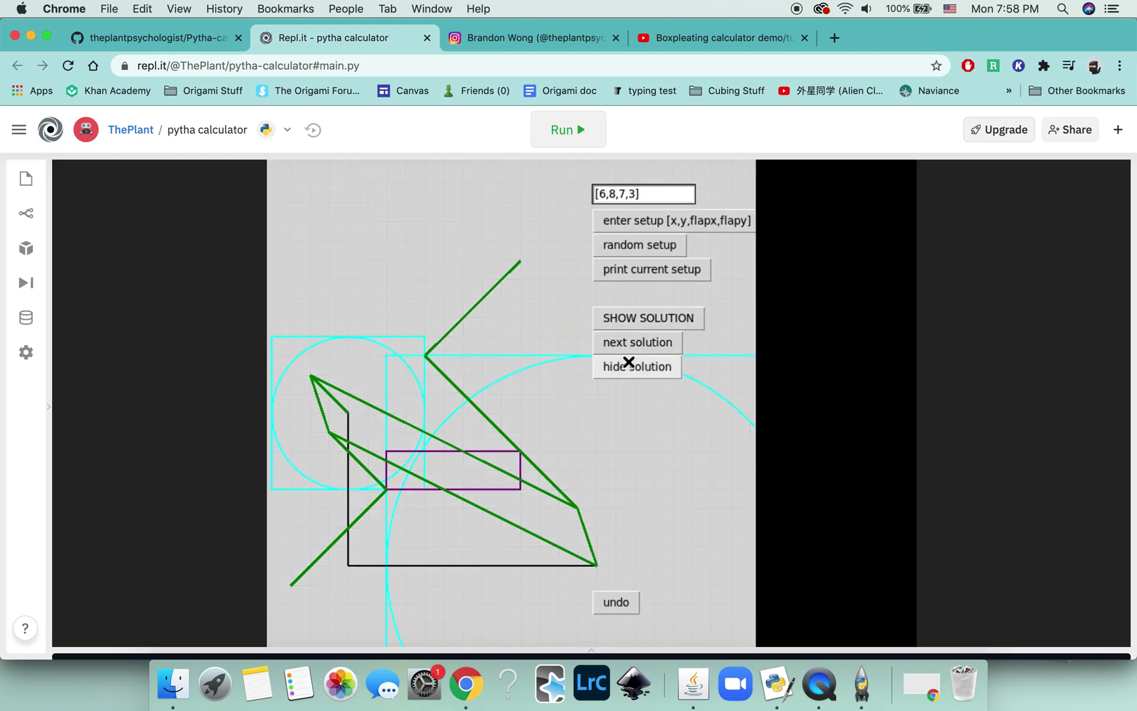
Step: Cycle through several random setups, briefly viewing one solution
{"action": "left_click", "coordinate": [629, 248]}
{"action": "left_click", "coordinate": [641, 320]}
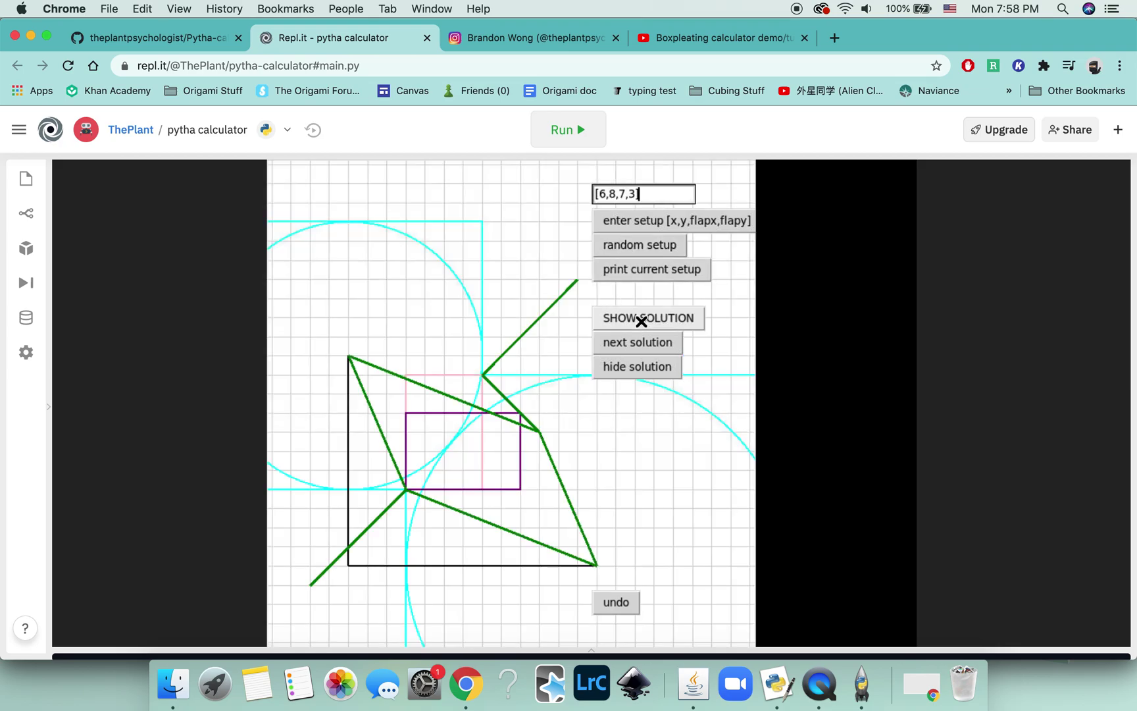
{"action": "left_click", "coordinate": [640, 244]}
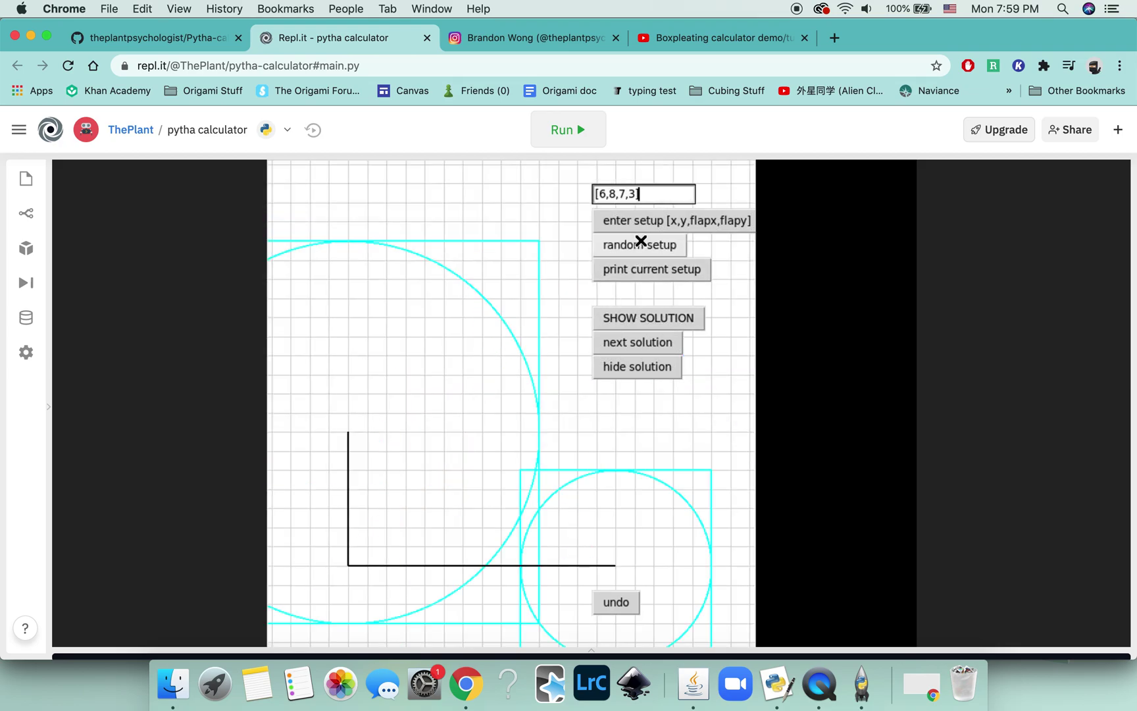
{"action": "left_click", "coordinate": [644, 247]}
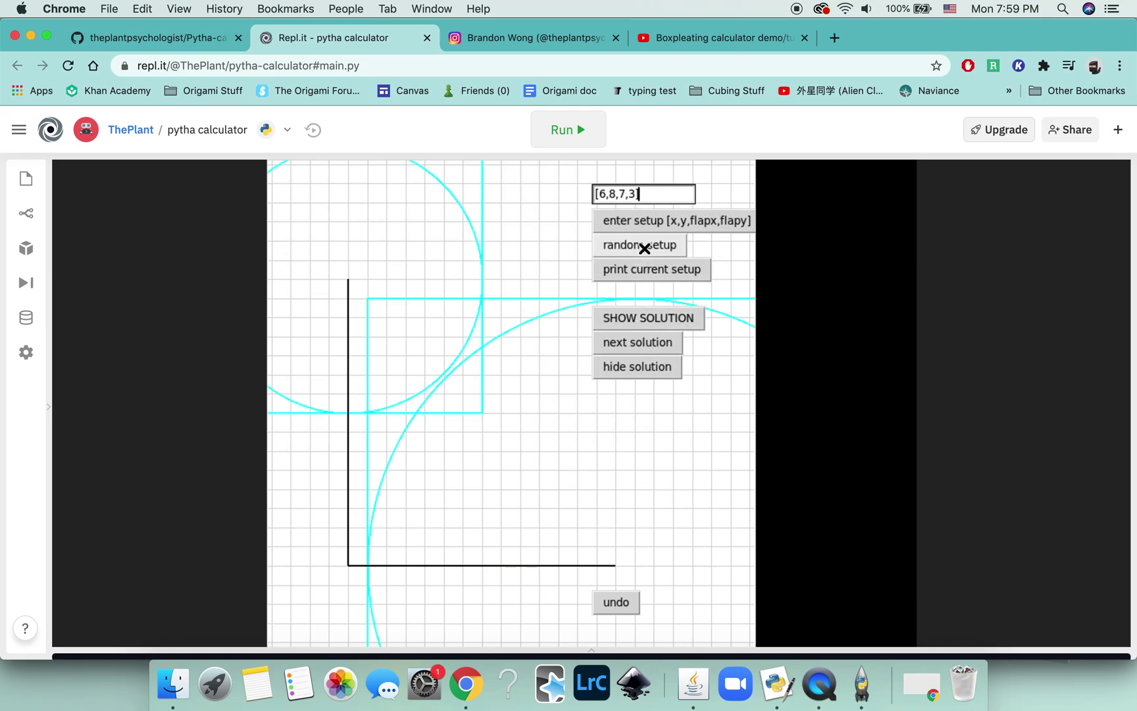
{"action": "left_click", "coordinate": [644, 247]}
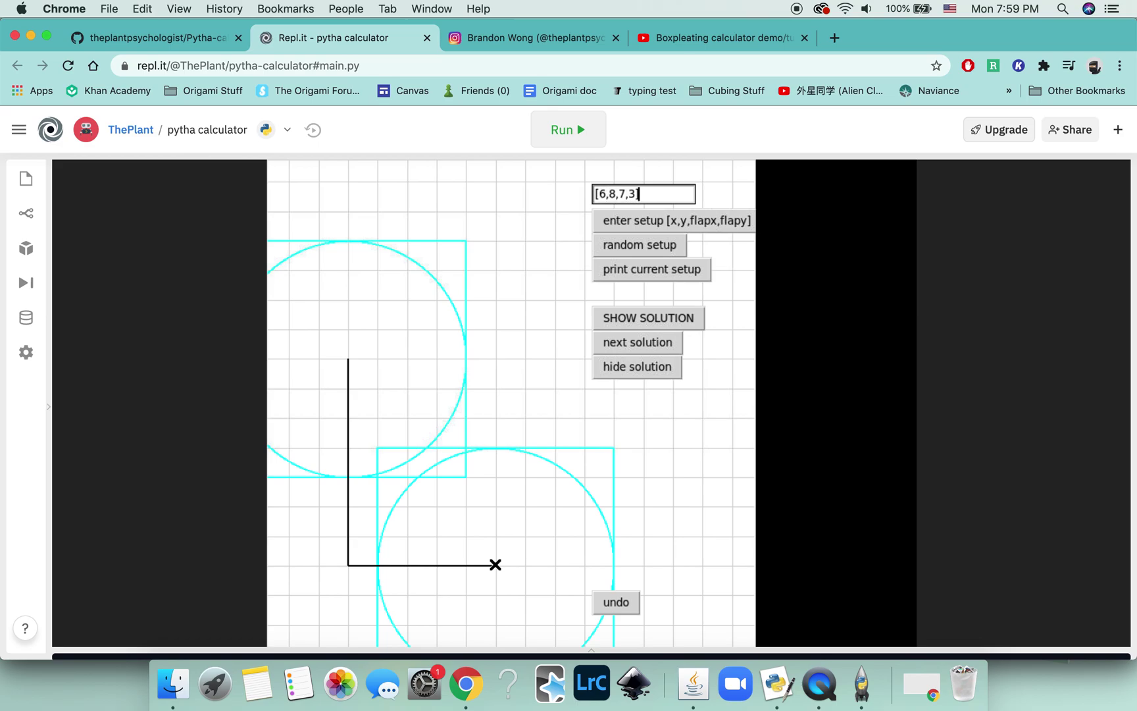
{"action": "left_click", "coordinate": [655, 244]}
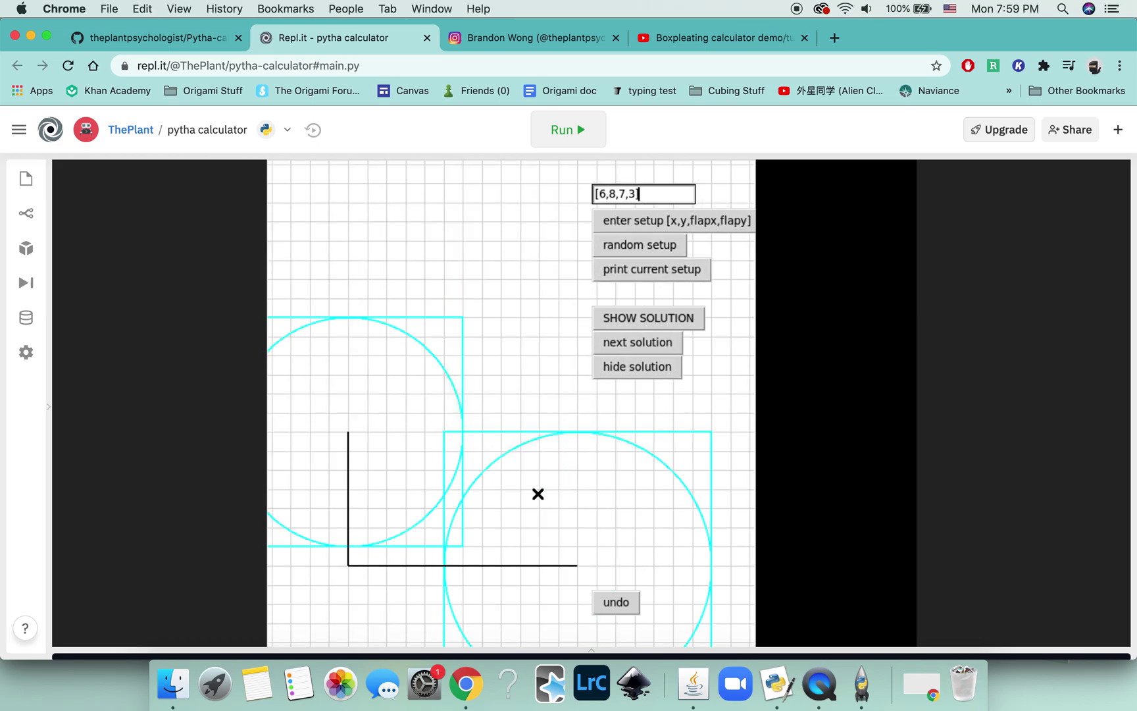
Step: Draw red creases from the horizontal line's end leftward and down to the bottom line
{"action": "left_click", "coordinate": [577, 564]}
{"action": "left_click", "coordinate": [562, 527]}
{"action": "left_click", "coordinate": [385, 470]}
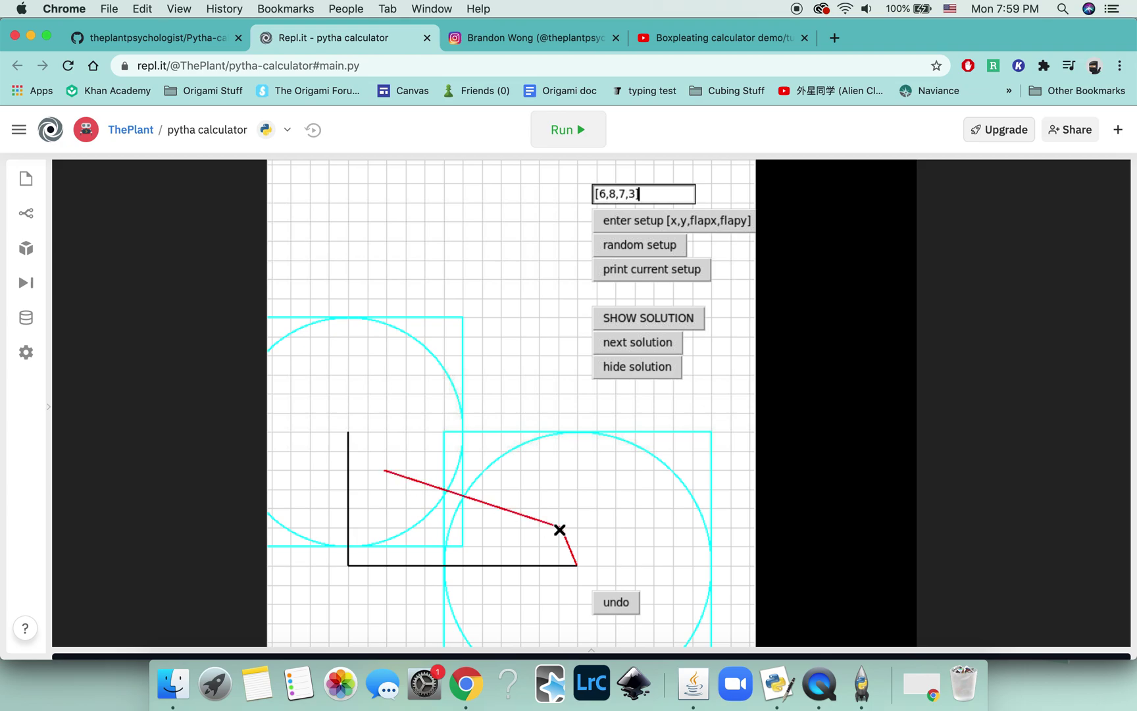
{"action": "left_click", "coordinate": [407, 508]}
{"action": "left_click", "coordinate": [574, 564]}
{"action": "left_click", "coordinate": [407, 509]}
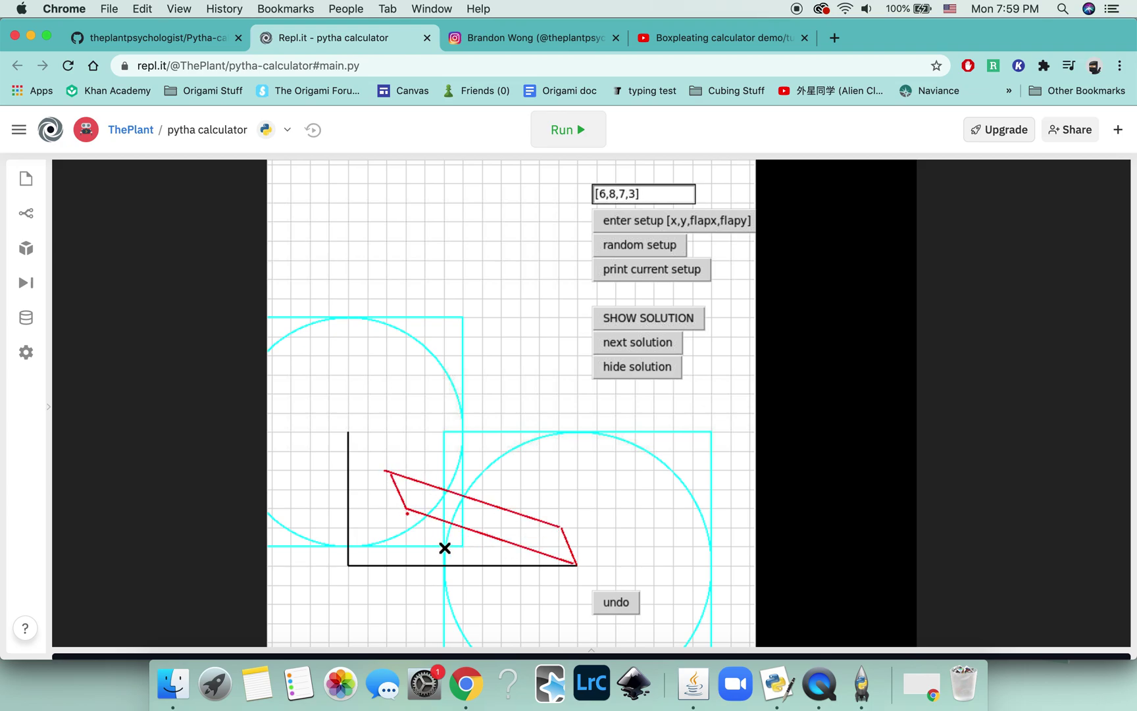
{"action": "left_click", "coordinate": [445, 547]}
{"action": "left_click", "coordinate": [406, 588]}
Step: Add creases from the right endpoint and the black corner, then overlay the solution
{"action": "left_click", "coordinate": [560, 526]}
{"action": "left_click", "coordinate": [460, 432]}
{"action": "left_click", "coordinate": [538, 358]}
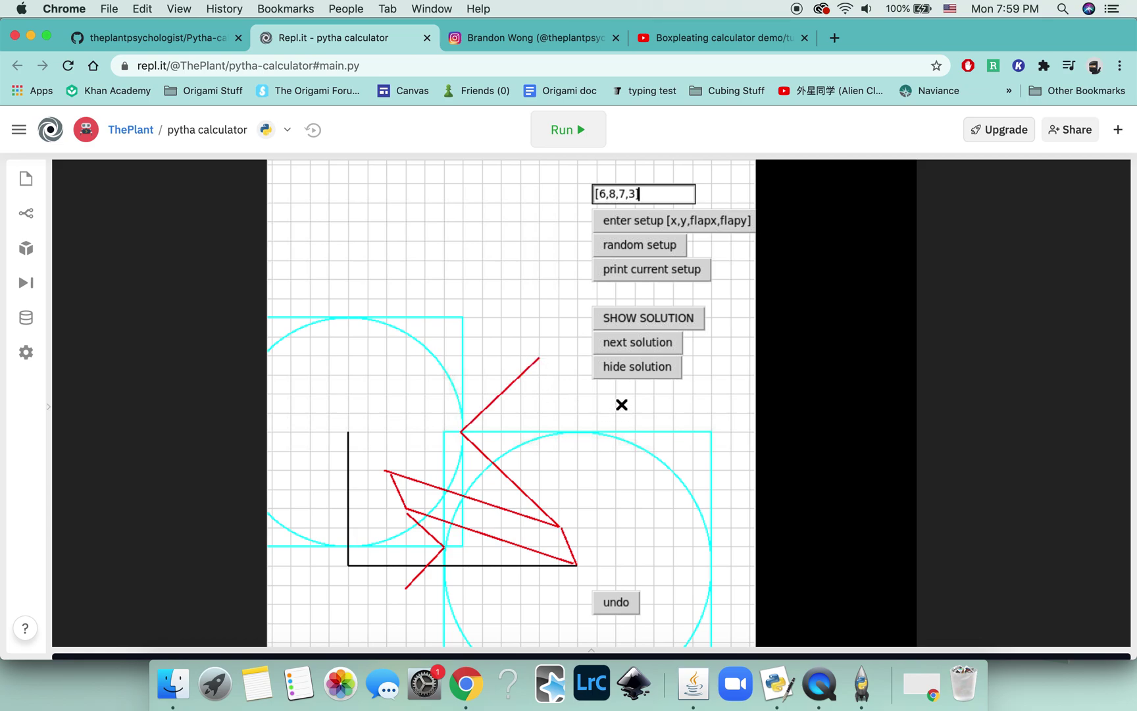
{"action": "left_click", "coordinate": [349, 433]}
{"action": "left_click", "coordinate": [391, 469]}
{"action": "left_click", "coordinate": [648, 319]}
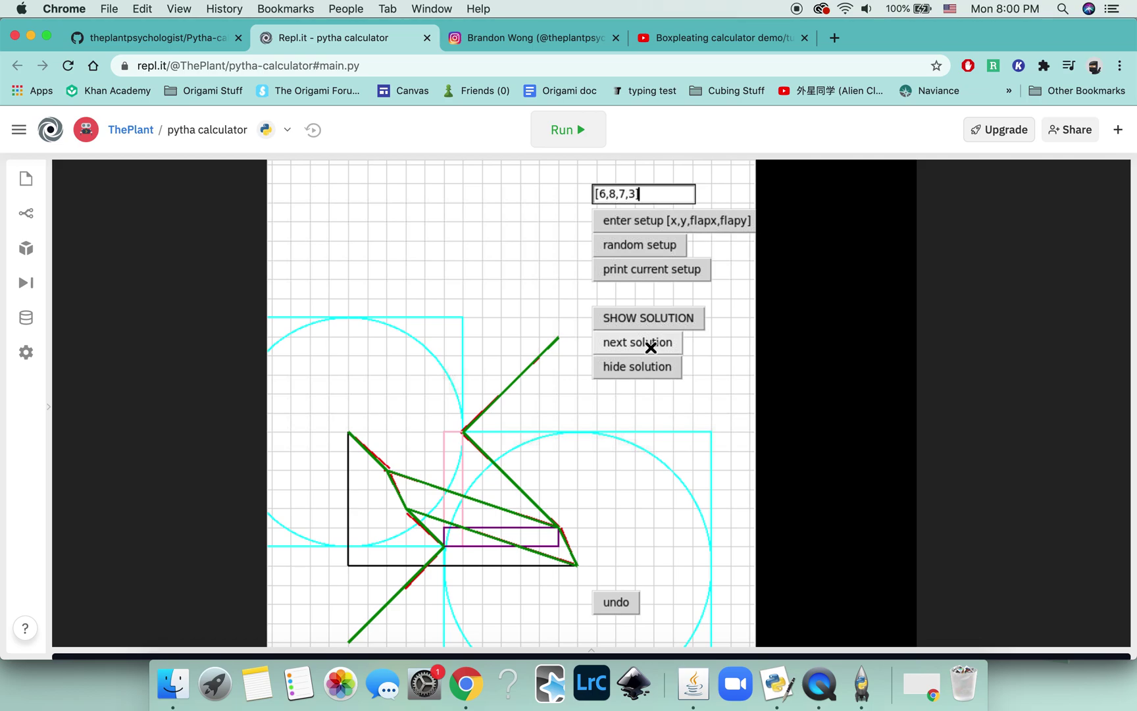
{"action": "key", "text": "super+Tab"}
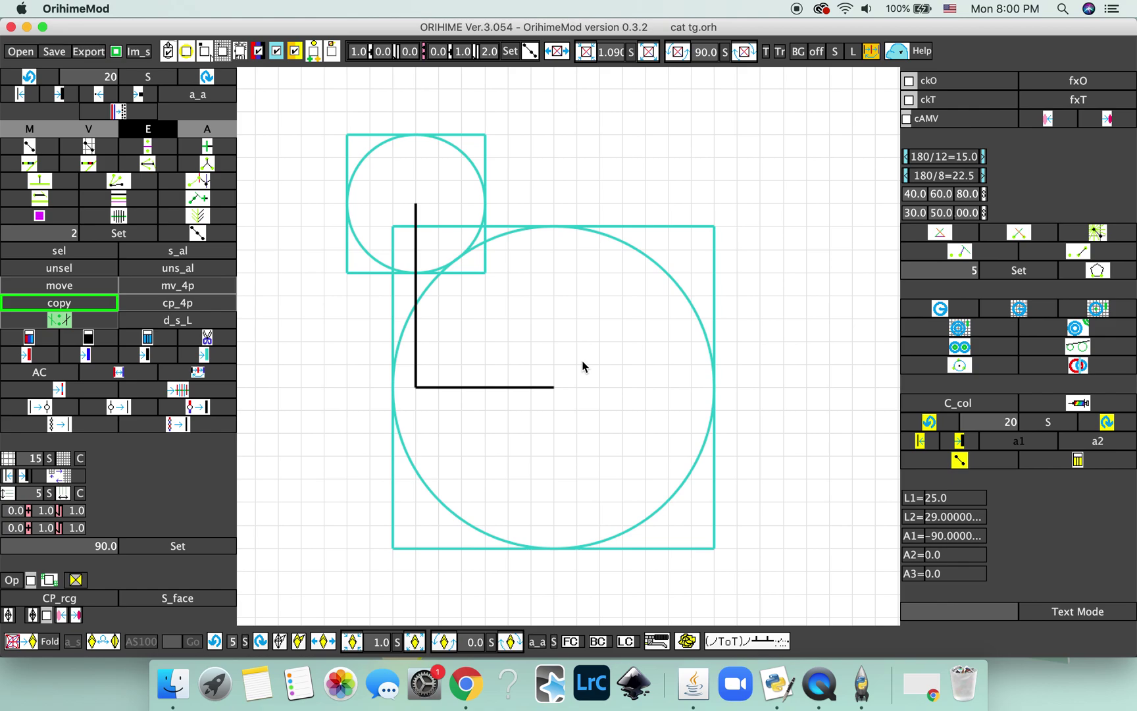
{"action": "key", "text": "ctrl+Right"}
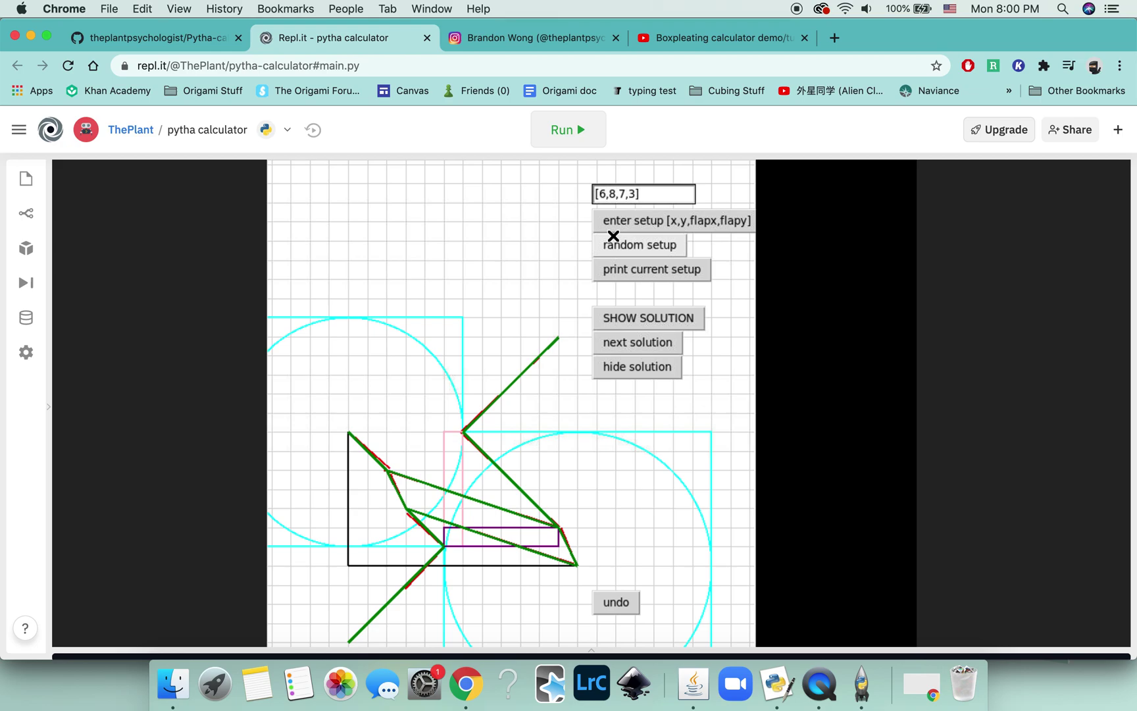
Step: Generate six random setups in a row
{"action": "left_click", "coordinate": [614, 240]}
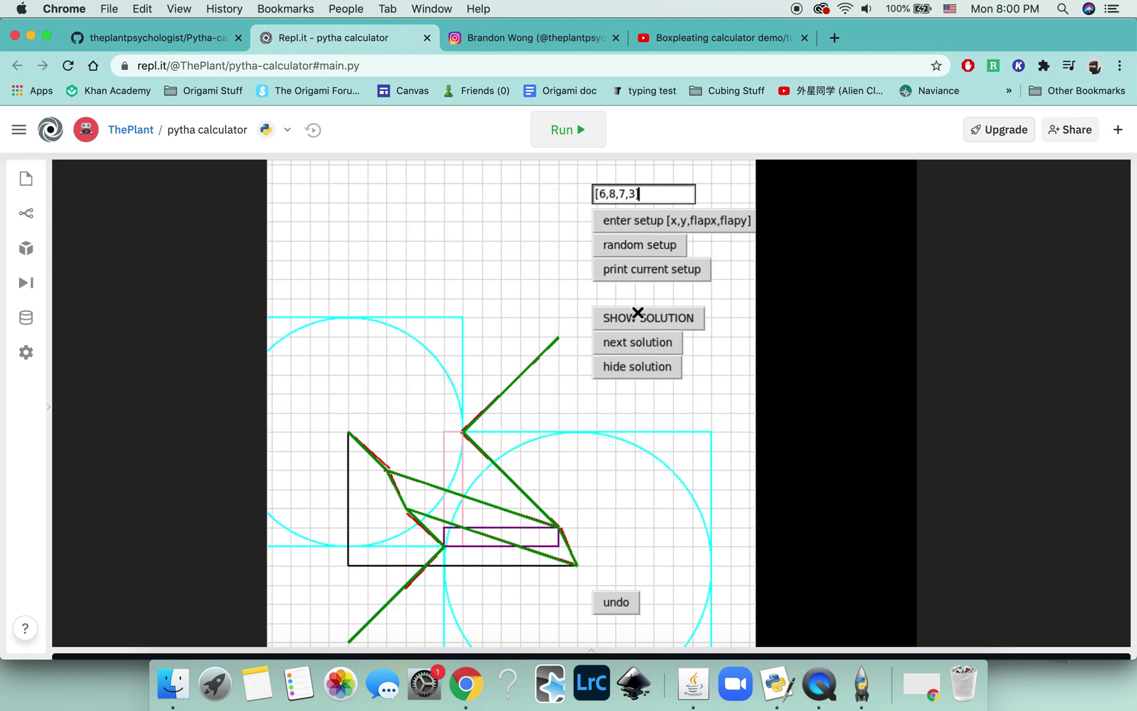
{"action": "left_click", "coordinate": [639, 242]}
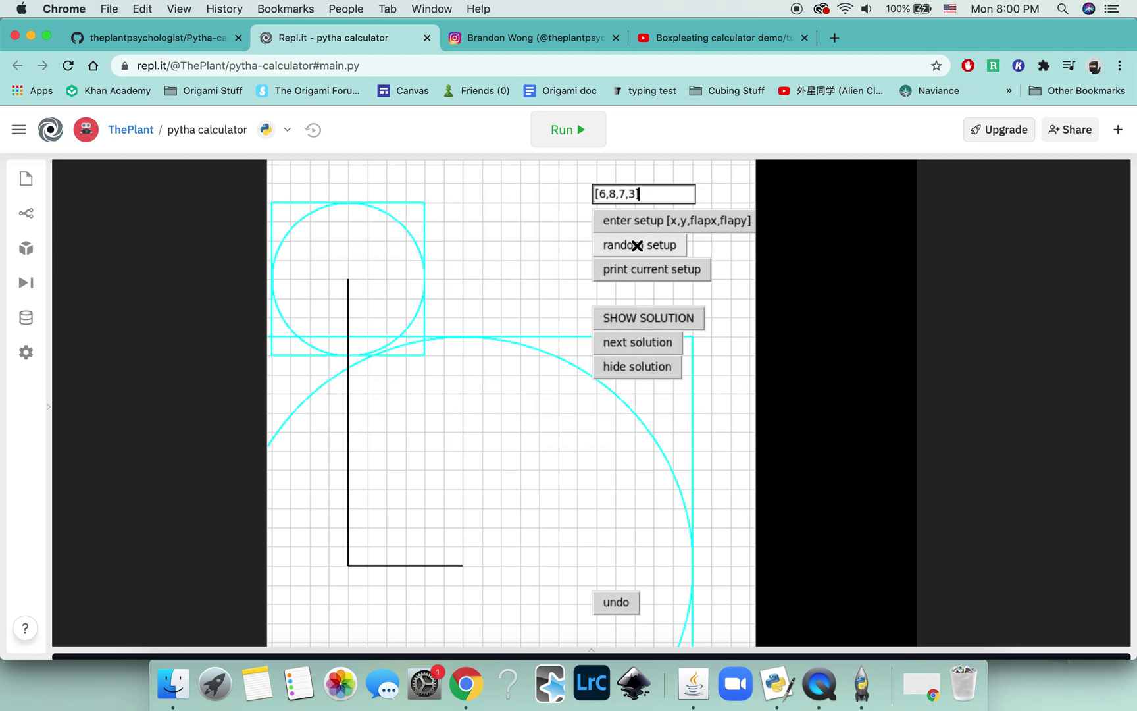
{"action": "left_click", "coordinate": [637, 246]}
{"action": "left_click", "coordinate": [636, 245]}
{"action": "left_click", "coordinate": [636, 245]}
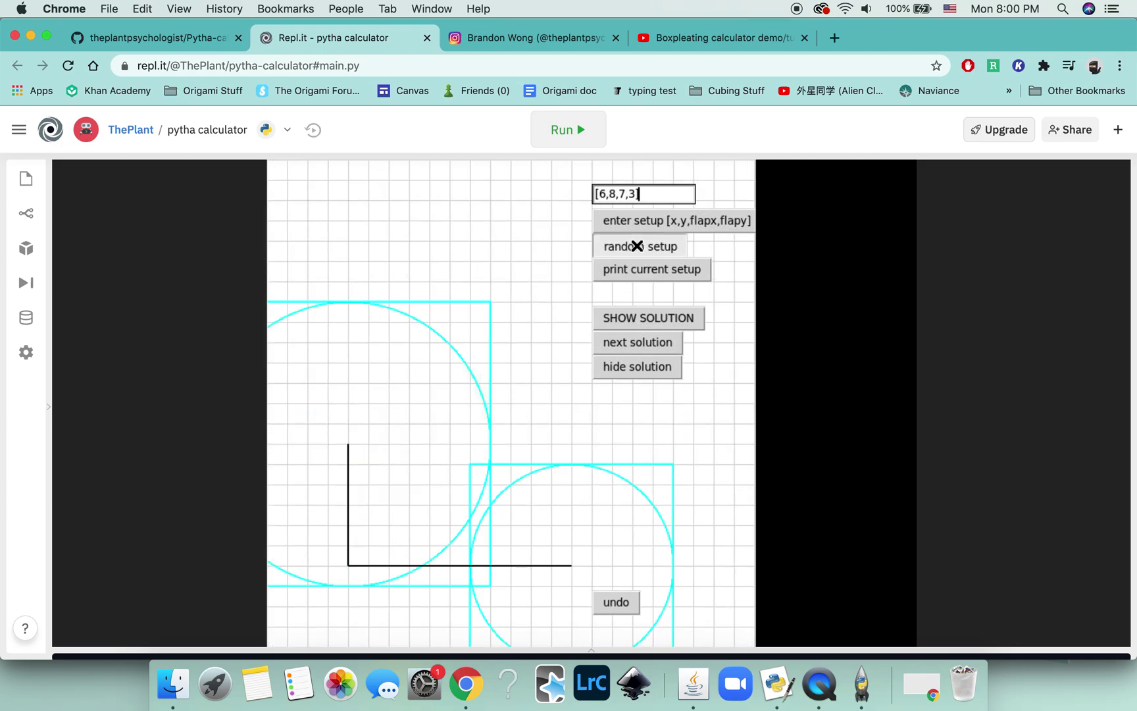
{"action": "left_click", "coordinate": [636, 245]}
Step: Check the solutions of five successive random setups, then switch to the GitHub repository tab
{"action": "left_click", "coordinate": [654, 312]}
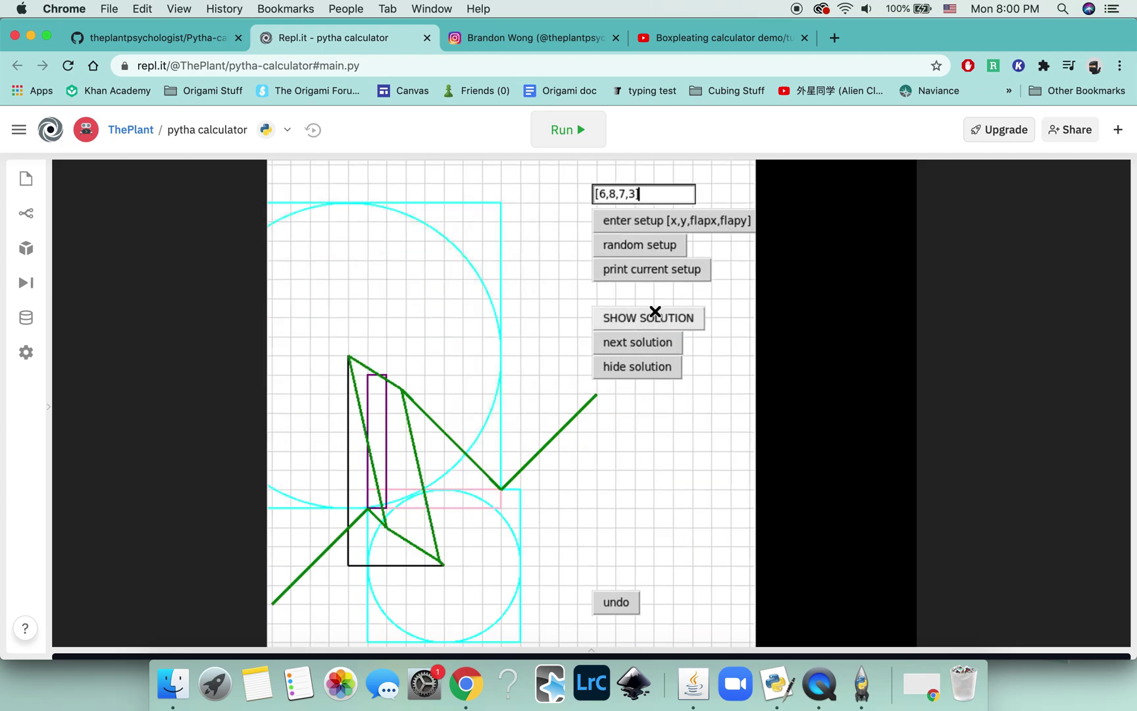
{"action": "left_click", "coordinate": [652, 249]}
{"action": "left_click", "coordinate": [655, 317]}
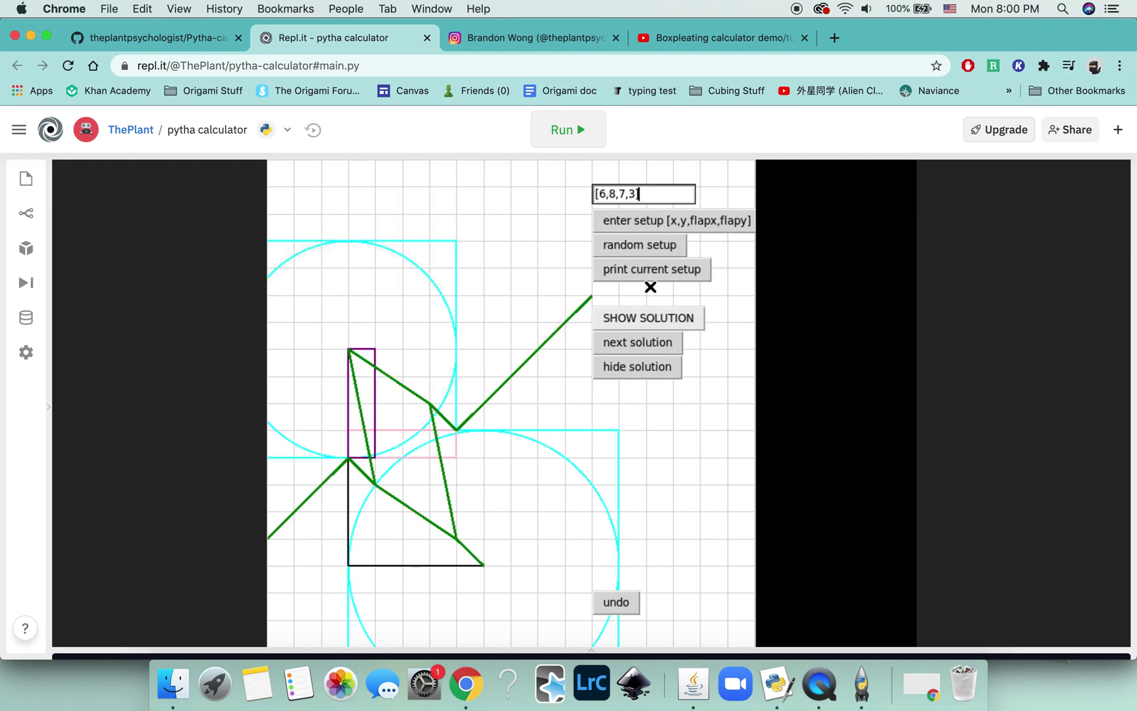
{"action": "left_click", "coordinate": [650, 246]}
{"action": "left_click", "coordinate": [655, 315]}
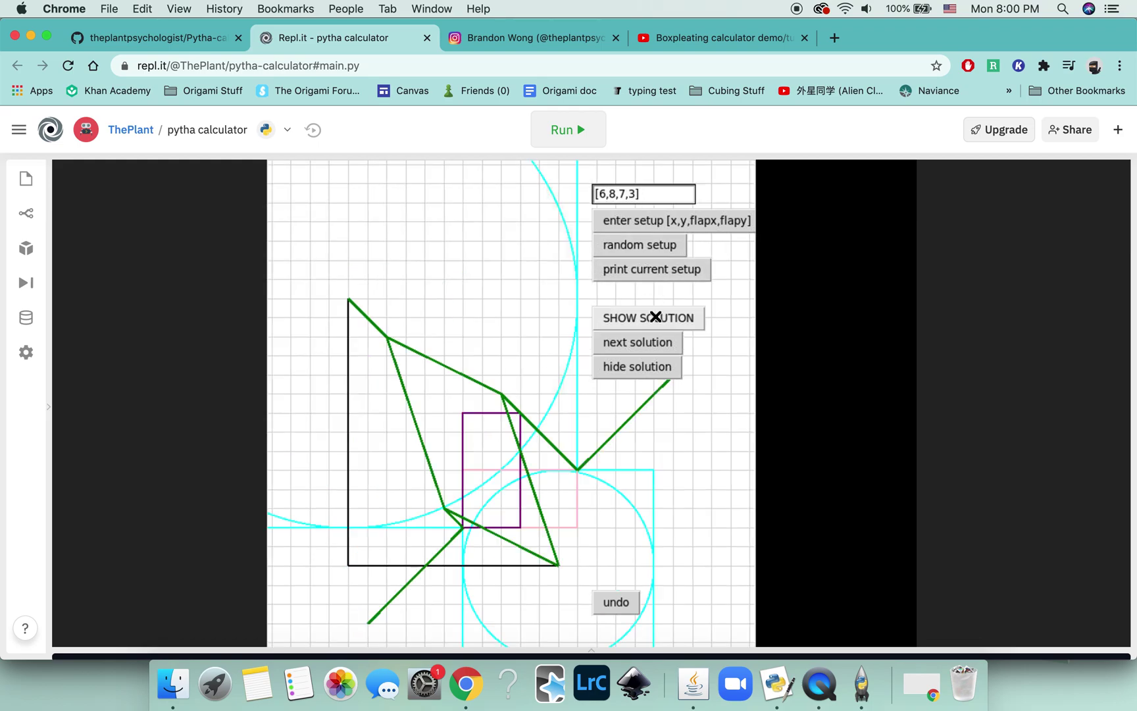
{"action": "left_click", "coordinate": [637, 247]}
{"action": "left_click", "coordinate": [644, 316]}
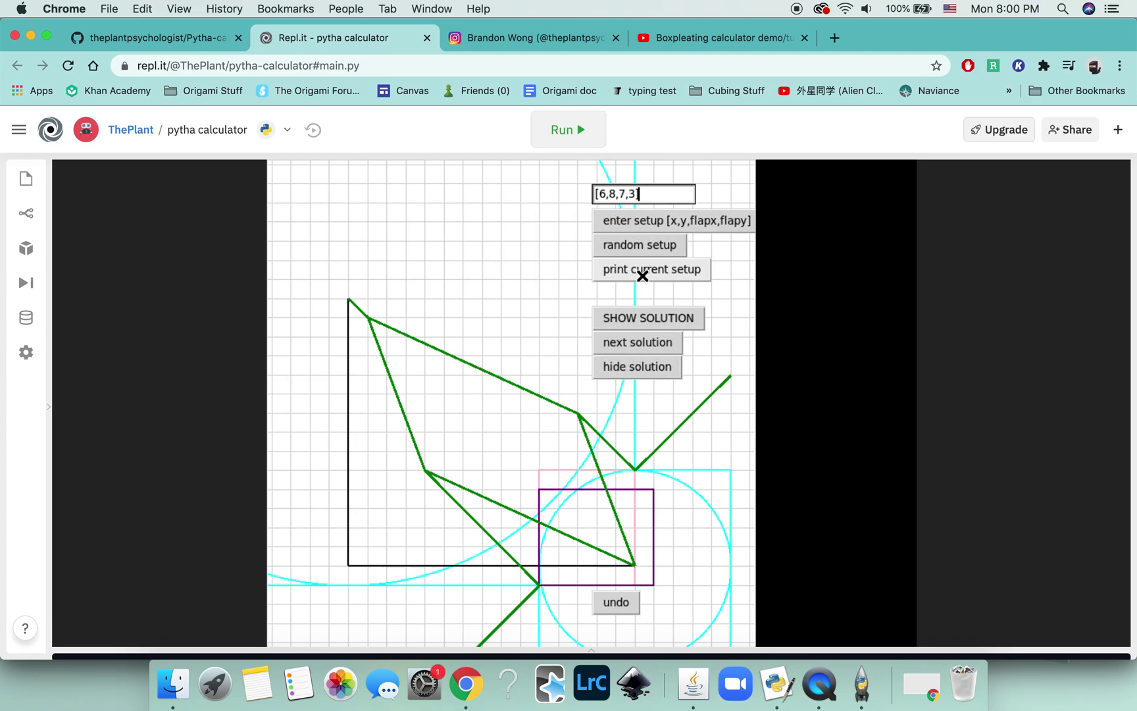
{"action": "left_click", "coordinate": [645, 248]}
{"action": "left_click", "coordinate": [653, 318]}
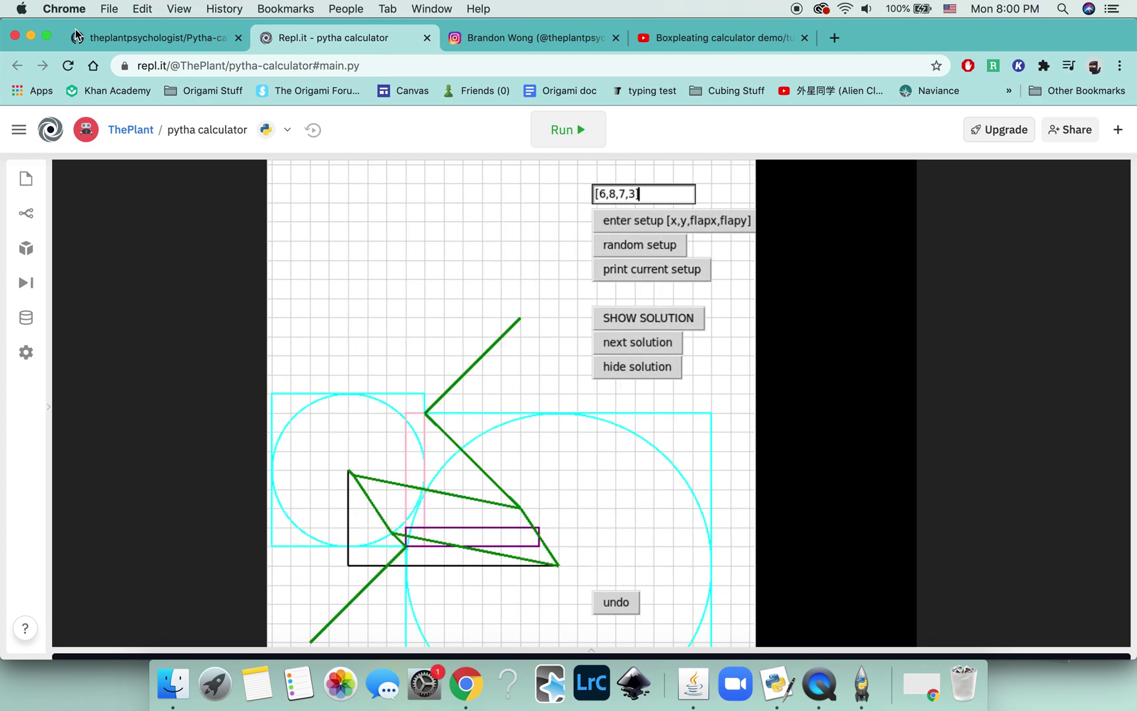
{"action": "left_click", "coordinate": [151, 38]}
Step: On the Pytha-calculator GitHub page, glance at the Code dropdown and follow the README's repl.it link
{"action": "scroll", "coordinate": [299, 218], "scroll_direction": "down", "scroll_amount": 5}
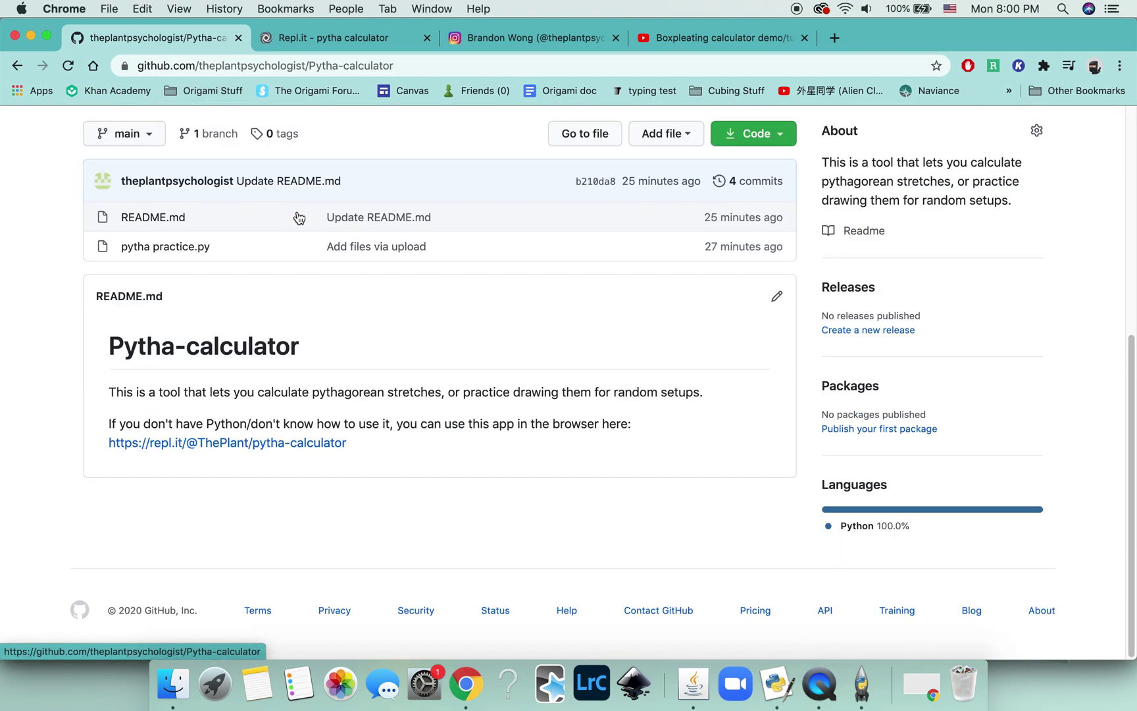
{"action": "left_click", "coordinate": [763, 140]}
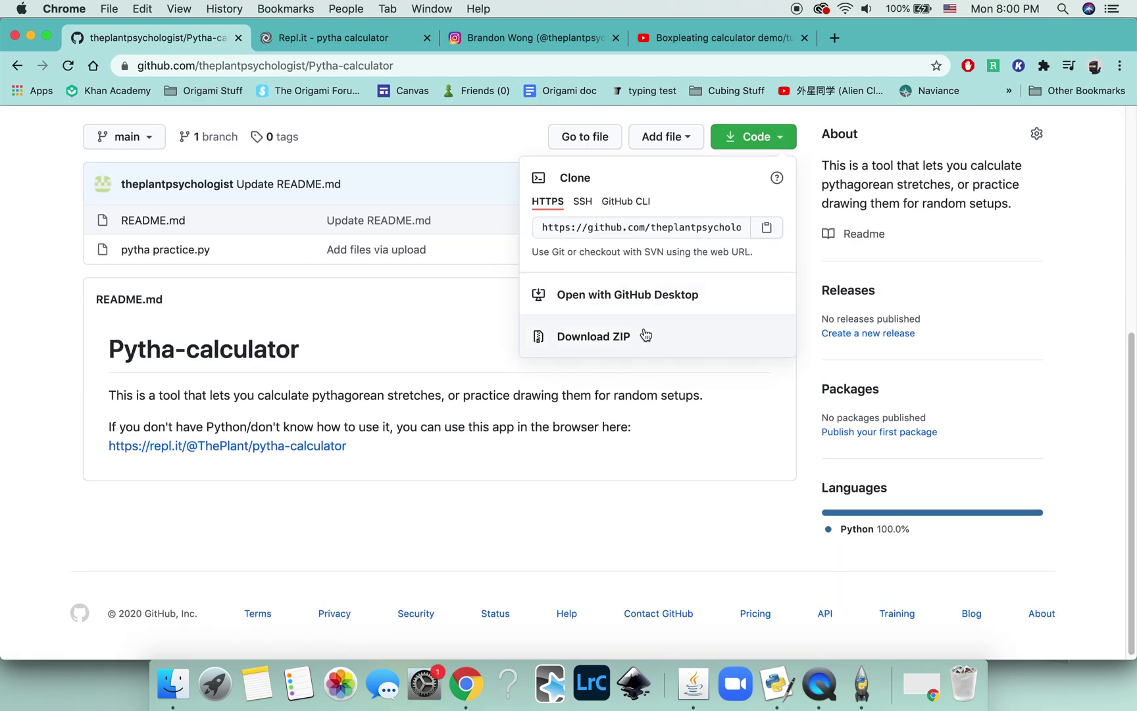
{"action": "left_click", "coordinate": [420, 312]}
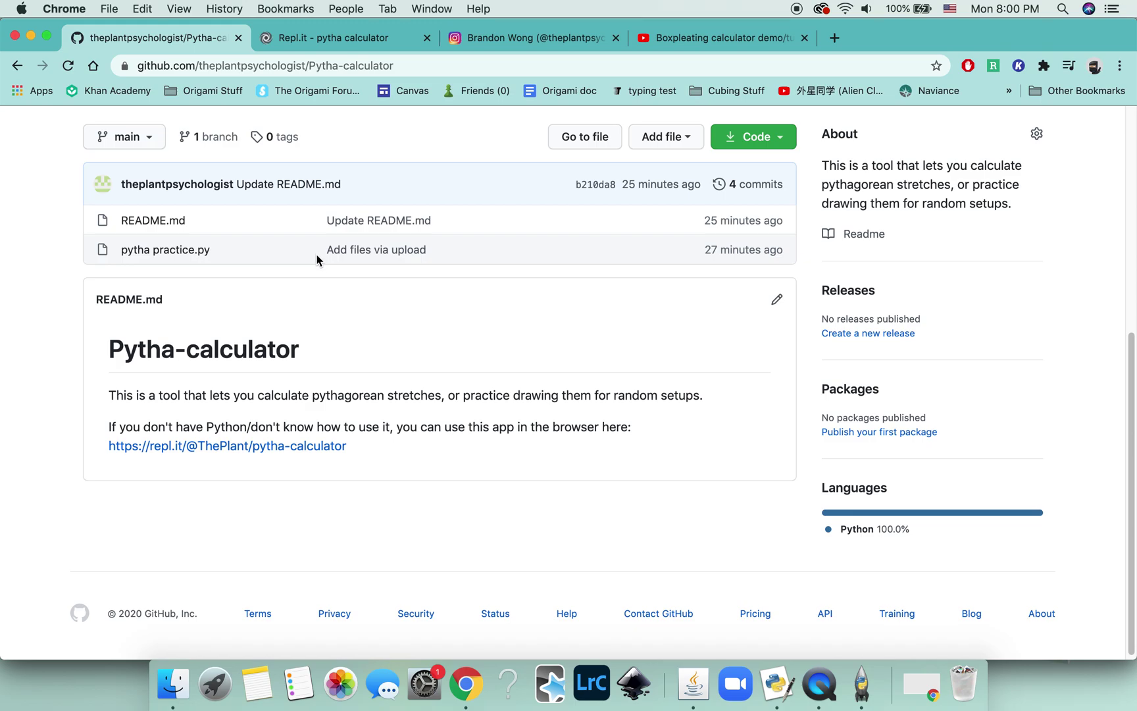
{"action": "left_click", "coordinate": [327, 448]}
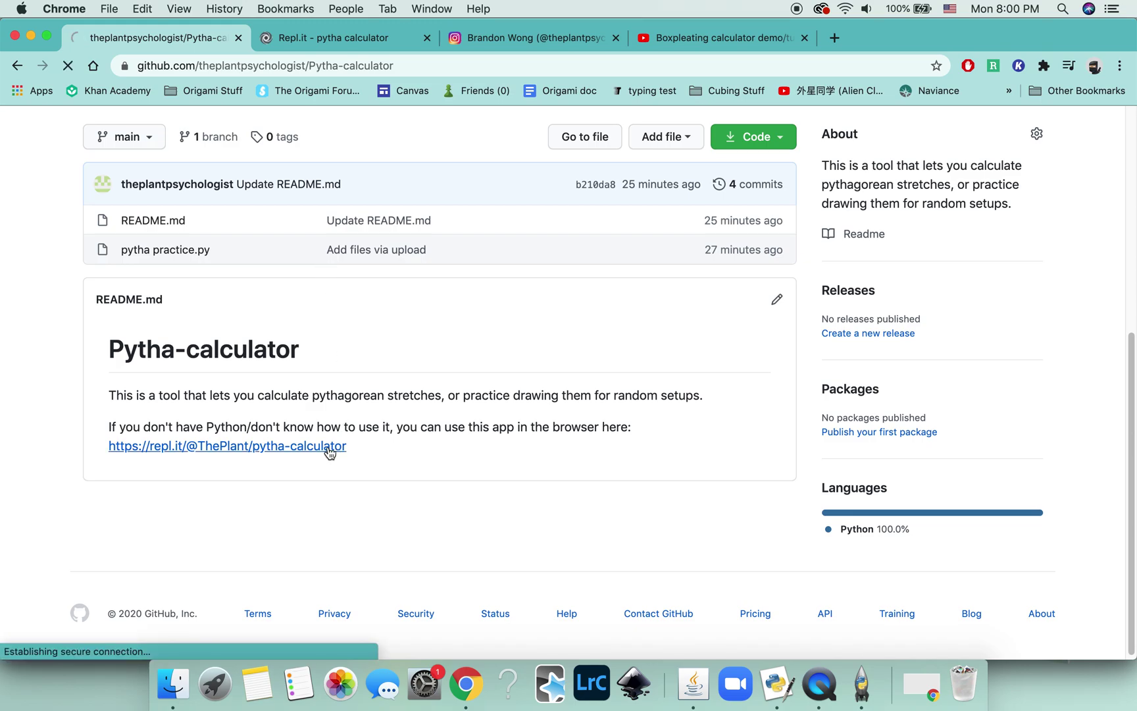
Step: Collapse the file list and editor so the calculator output fills the window, and generate a random setup
{"action": "left_click", "coordinate": [343, 41]}
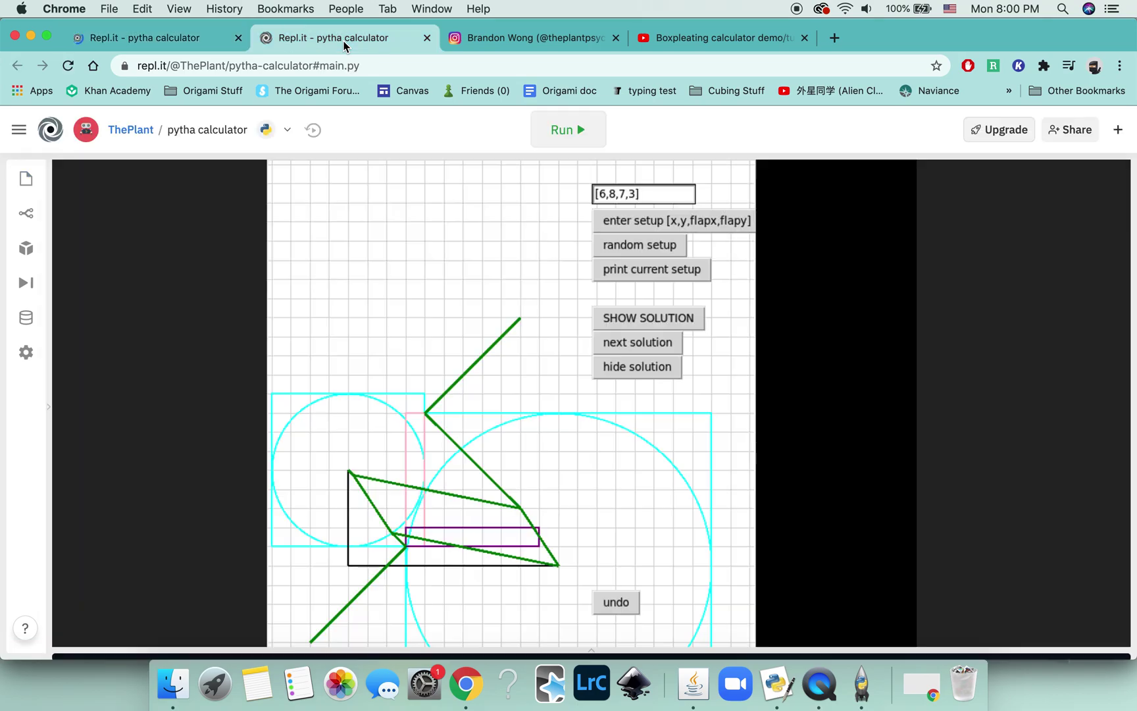
{"action": "left_click", "coordinate": [205, 42]}
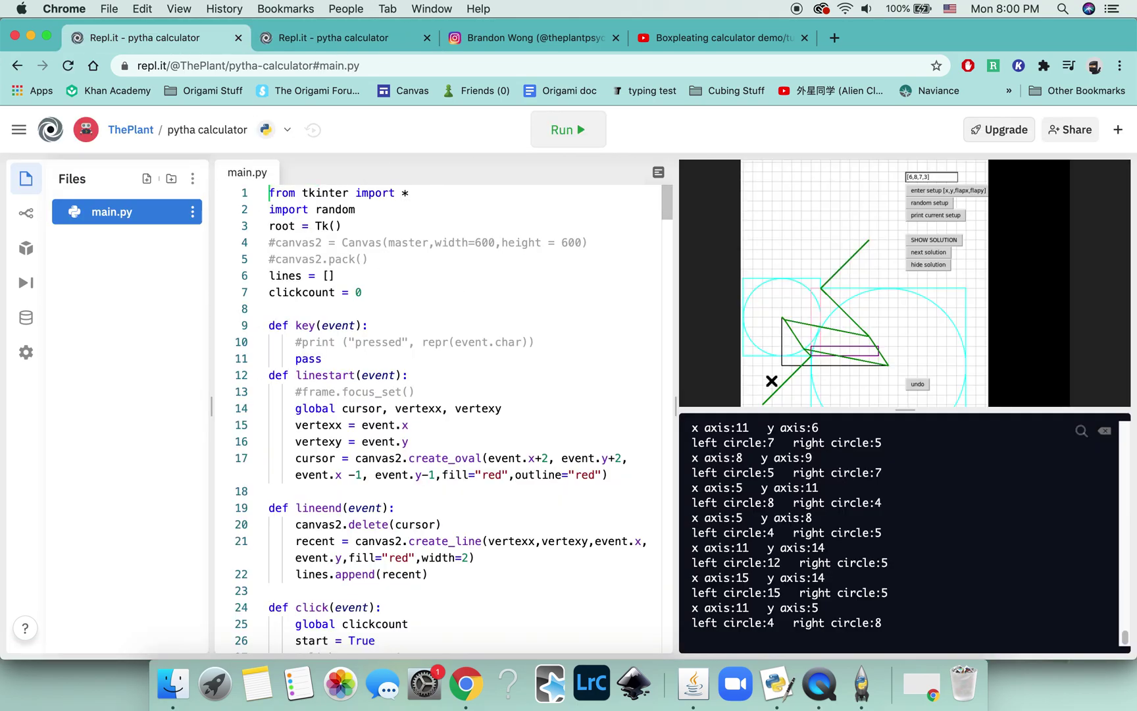
{"action": "left_click_drag", "start_coordinate": [211, 403], "coordinate": [83, 403]}
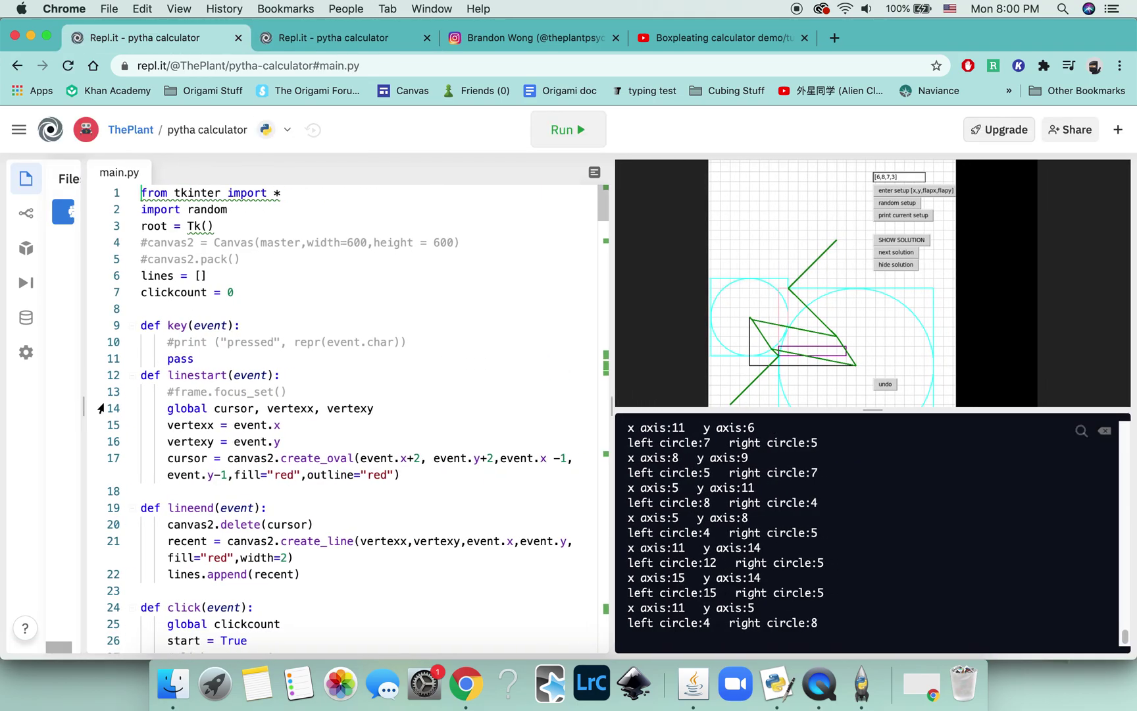
{"action": "left_click_drag", "start_coordinate": [612, 400], "coordinate": [76, 411]}
{"action": "left_click_drag", "start_coordinate": [623, 408], "coordinate": [619, 609]}
{"action": "left_click", "coordinate": [645, 231]}
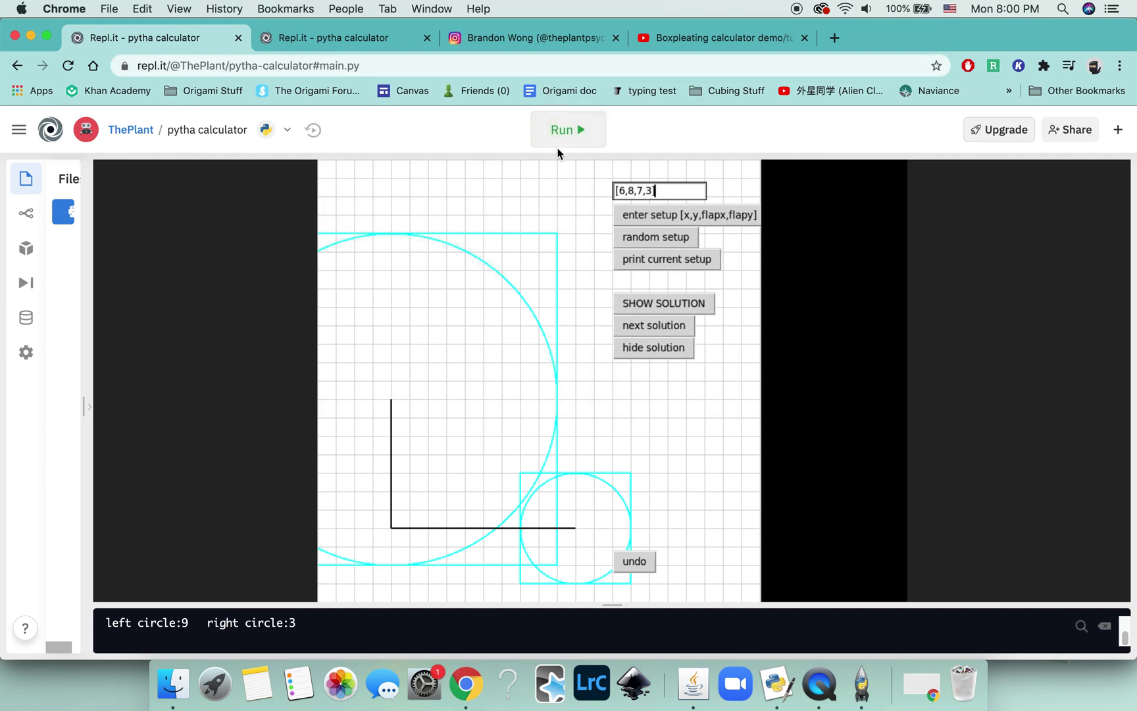
Step: Move to the creator's Instagram profile tab and briefly select the username text
{"action": "left_click", "coordinate": [538, 45]}
{"action": "scroll", "coordinate": [655, 224], "scroll_direction": "up", "scroll_amount": 5}
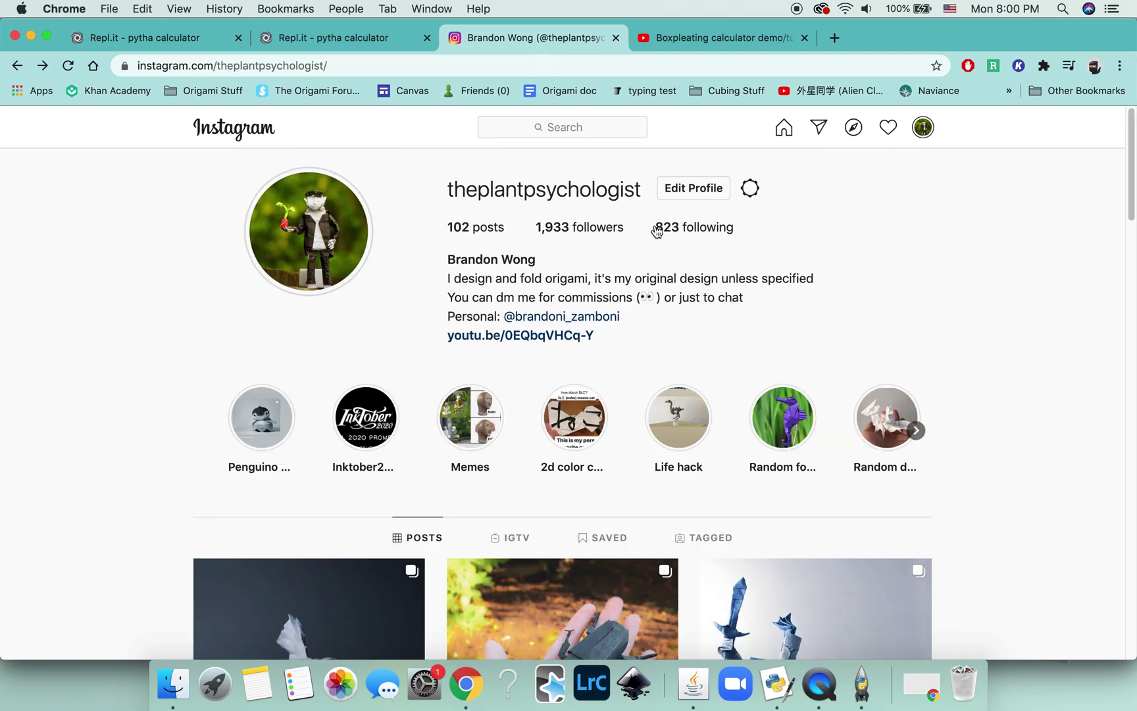
{"action": "left_click_drag", "start_coordinate": [451, 192], "coordinate": [628, 184]}
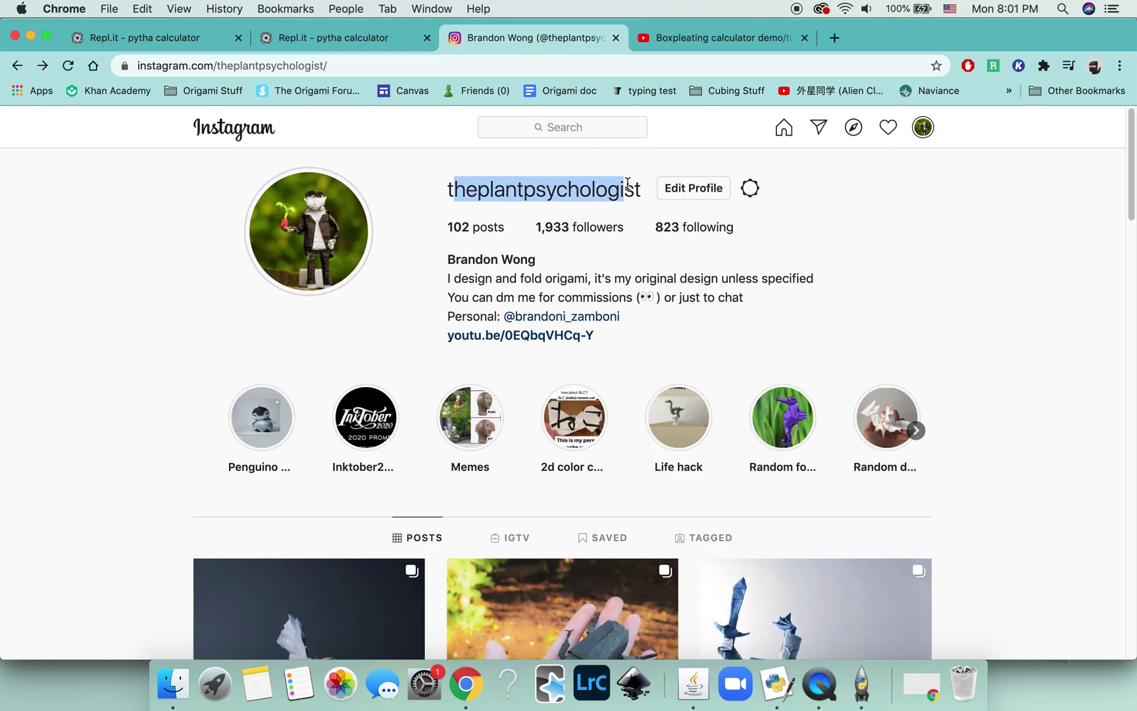
{"action": "left_click", "coordinate": [627, 210]}
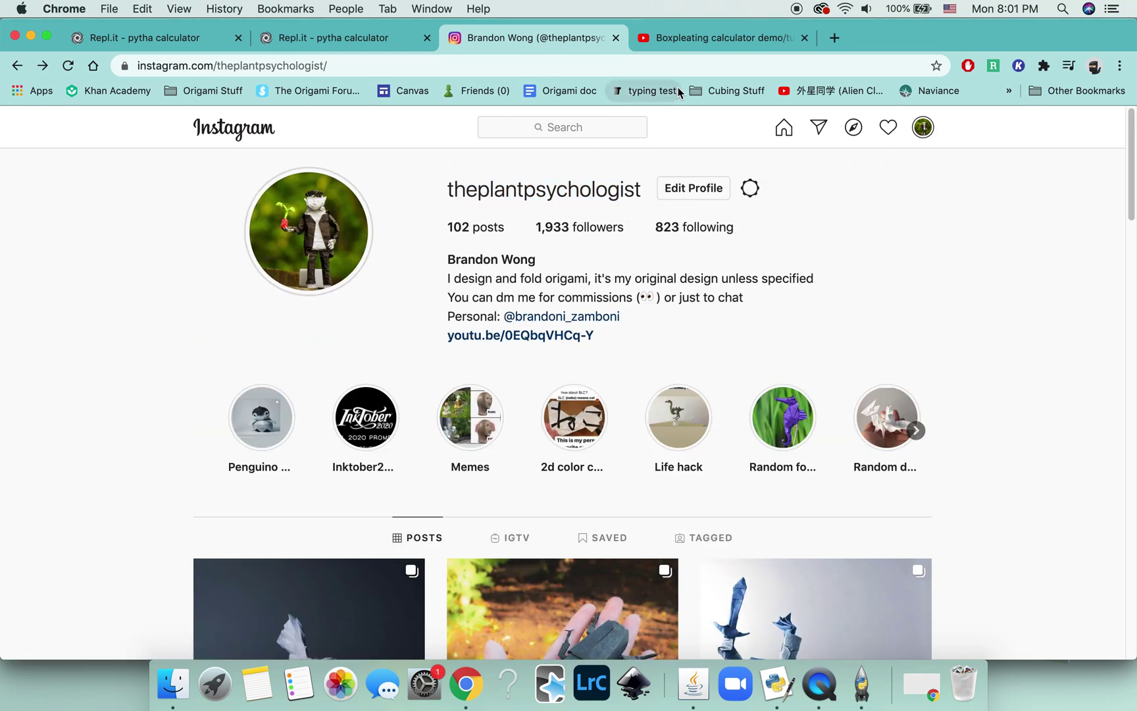
Step: View the YouTube Boxpleating calculator demo, then return to the second pytha calculator tab
{"action": "left_click", "coordinate": [701, 41]}
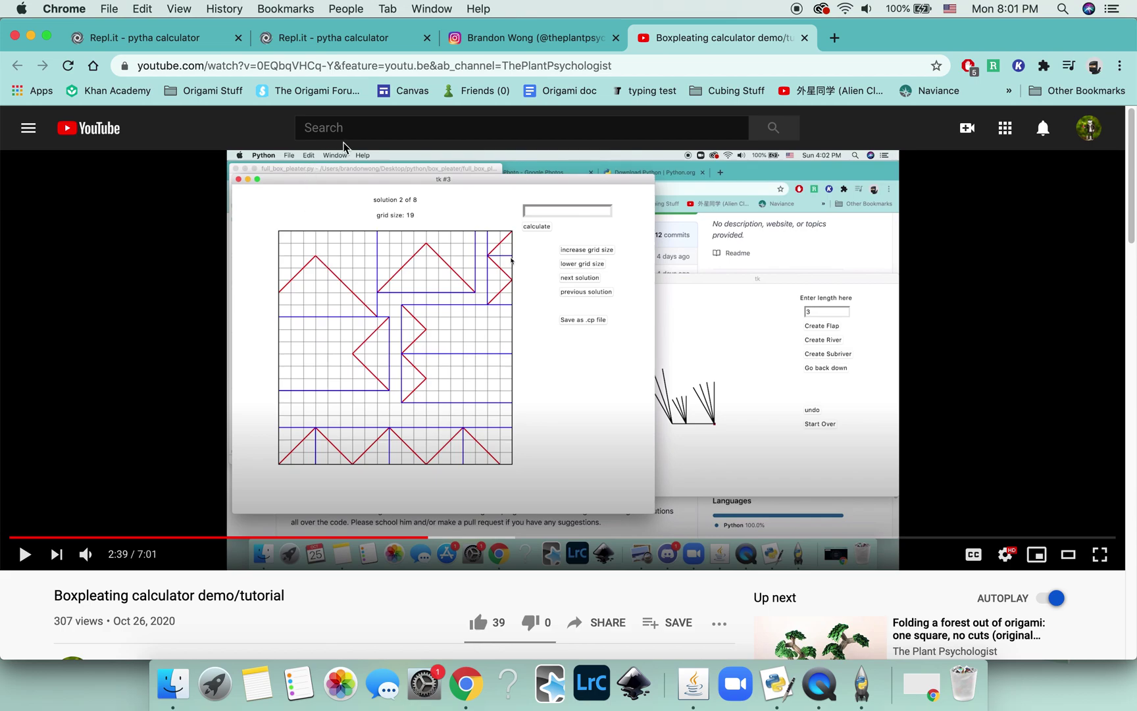
{"action": "left_click", "coordinate": [322, 39]}
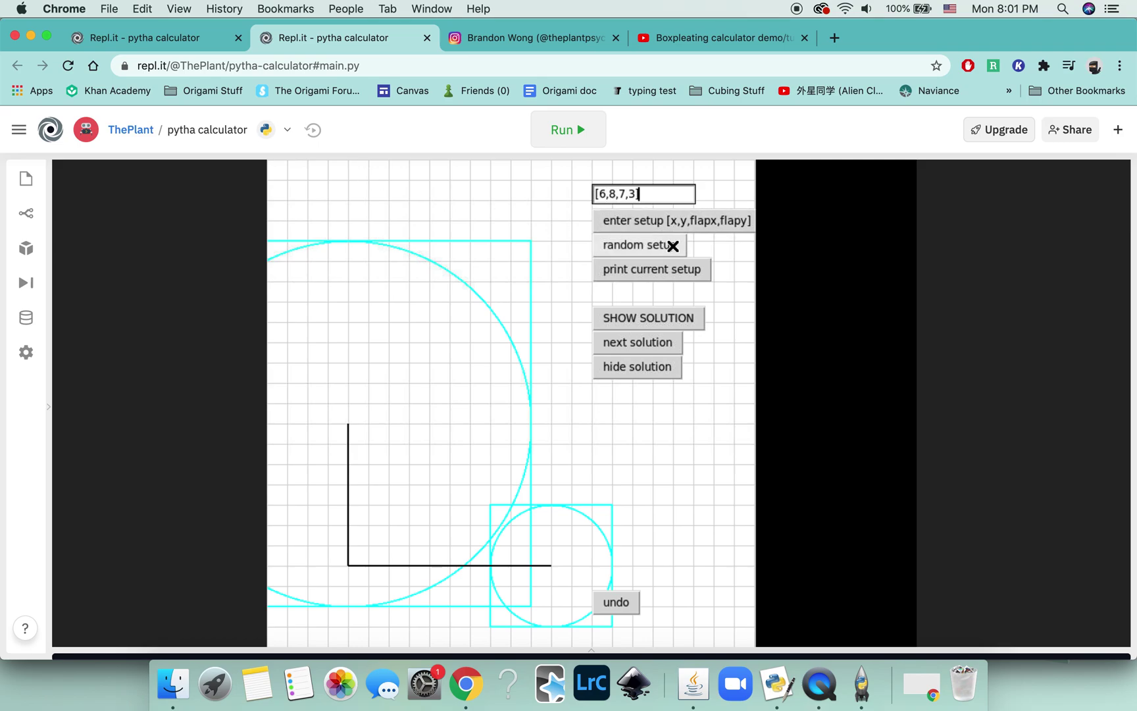
Step: Print the current setup and enlarge the console to read [10, 7, 3, 9]
{"action": "left_click", "coordinate": [679, 273]}
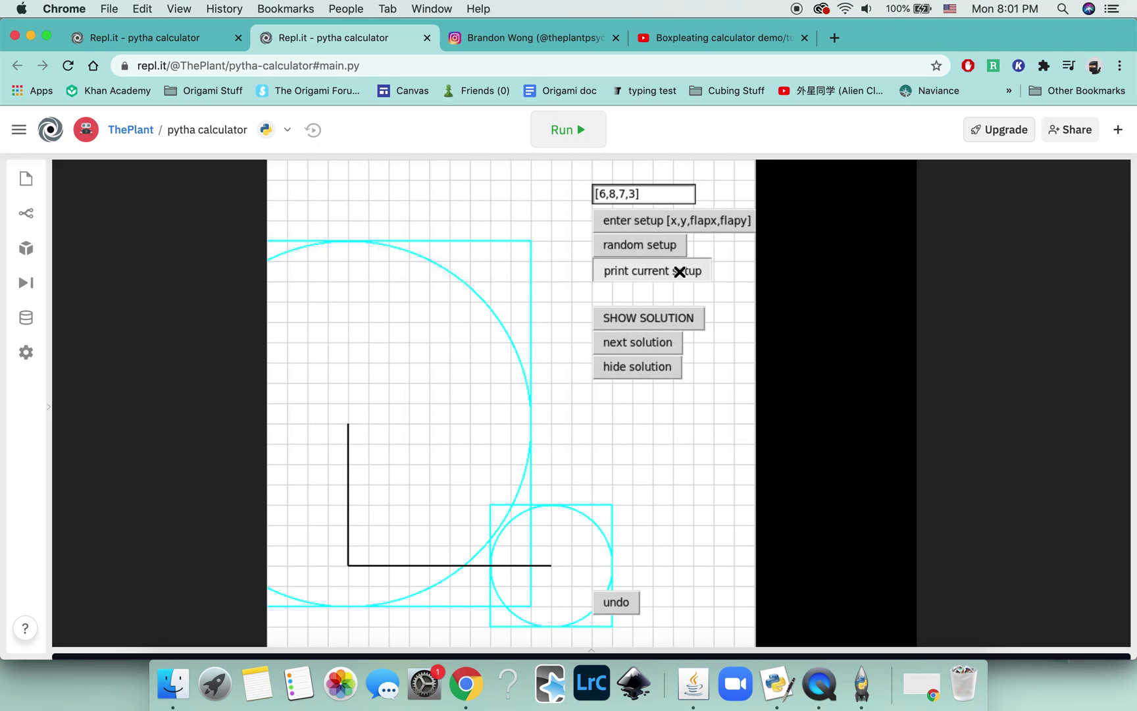
{"action": "left_click_drag", "start_coordinate": [592, 652], "coordinate": [579, 510]}
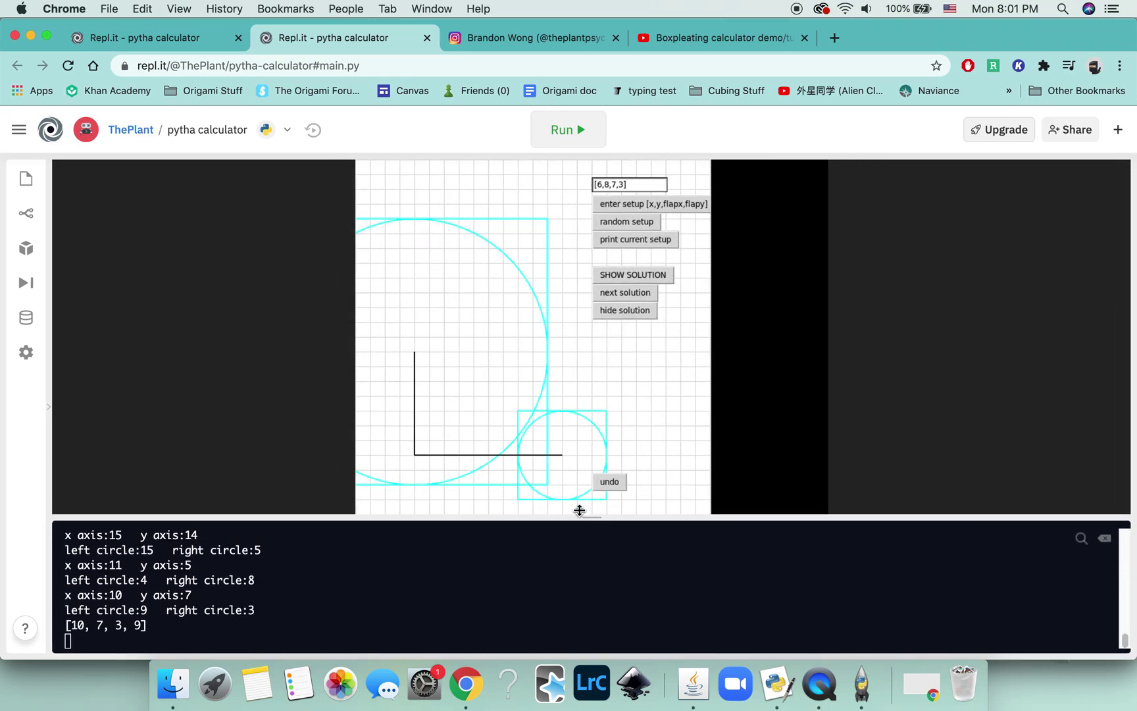
{"action": "left_click_drag", "start_coordinate": [184, 626], "coordinate": [55, 626]}
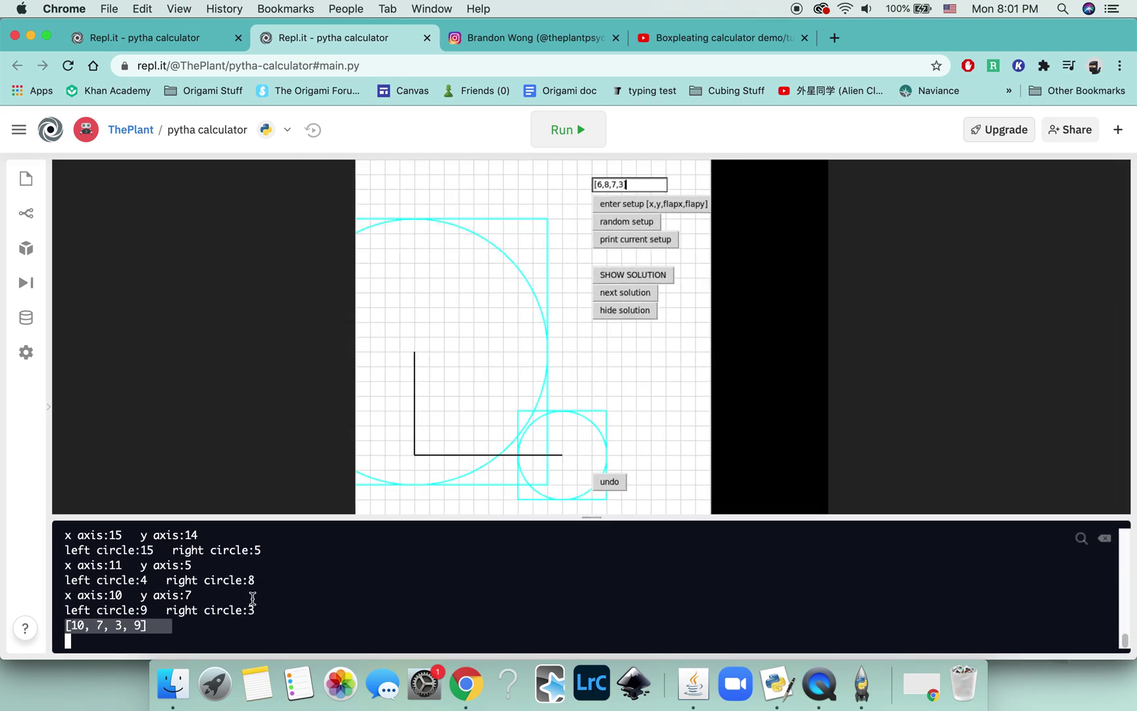
{"action": "left_click", "coordinate": [362, 588]}
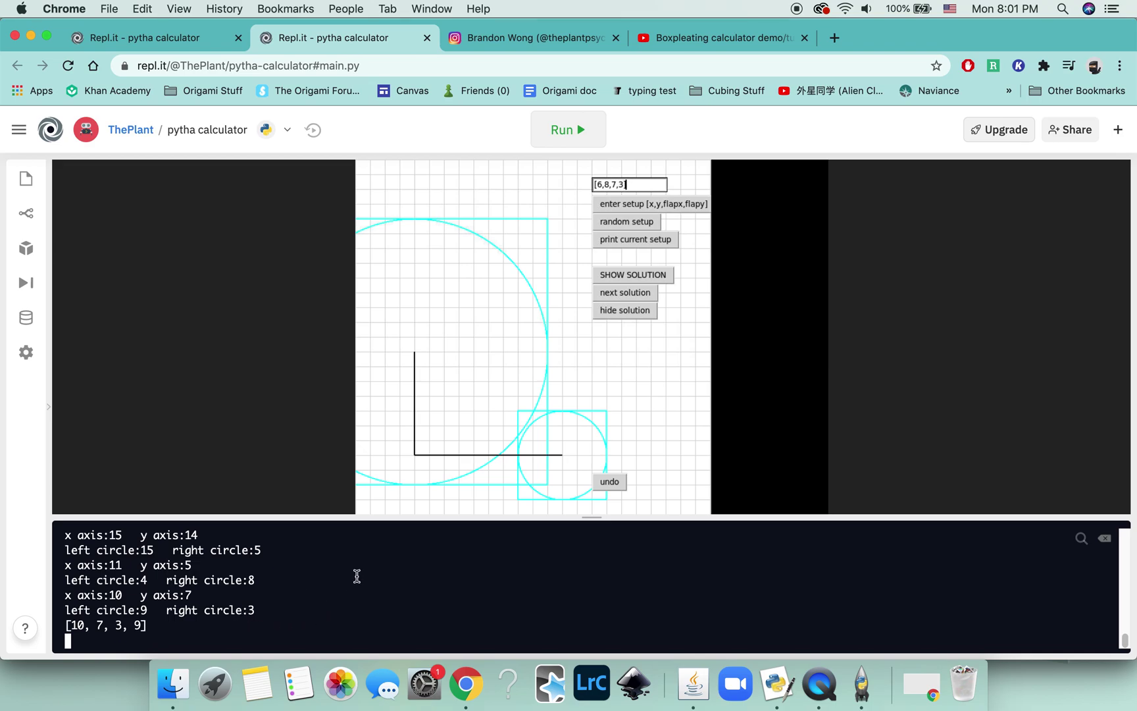